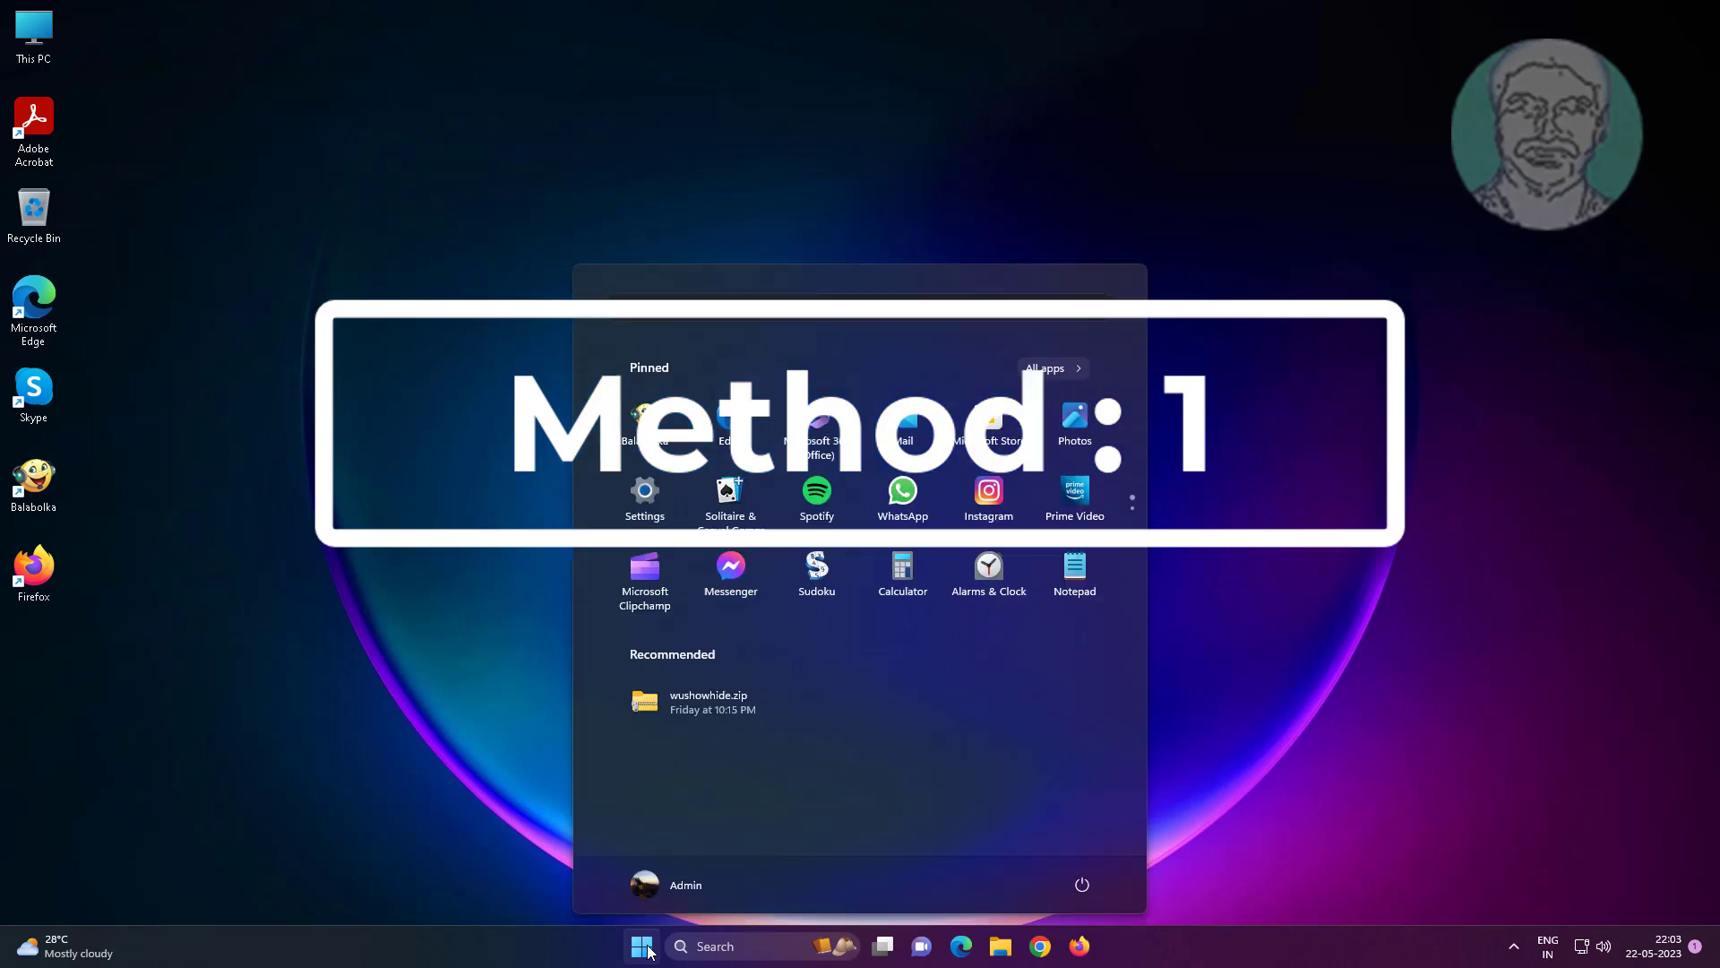
Step: Remove the Canon G2020 series printer in the Windows Settings for printers and scanners
left_click(643, 495)
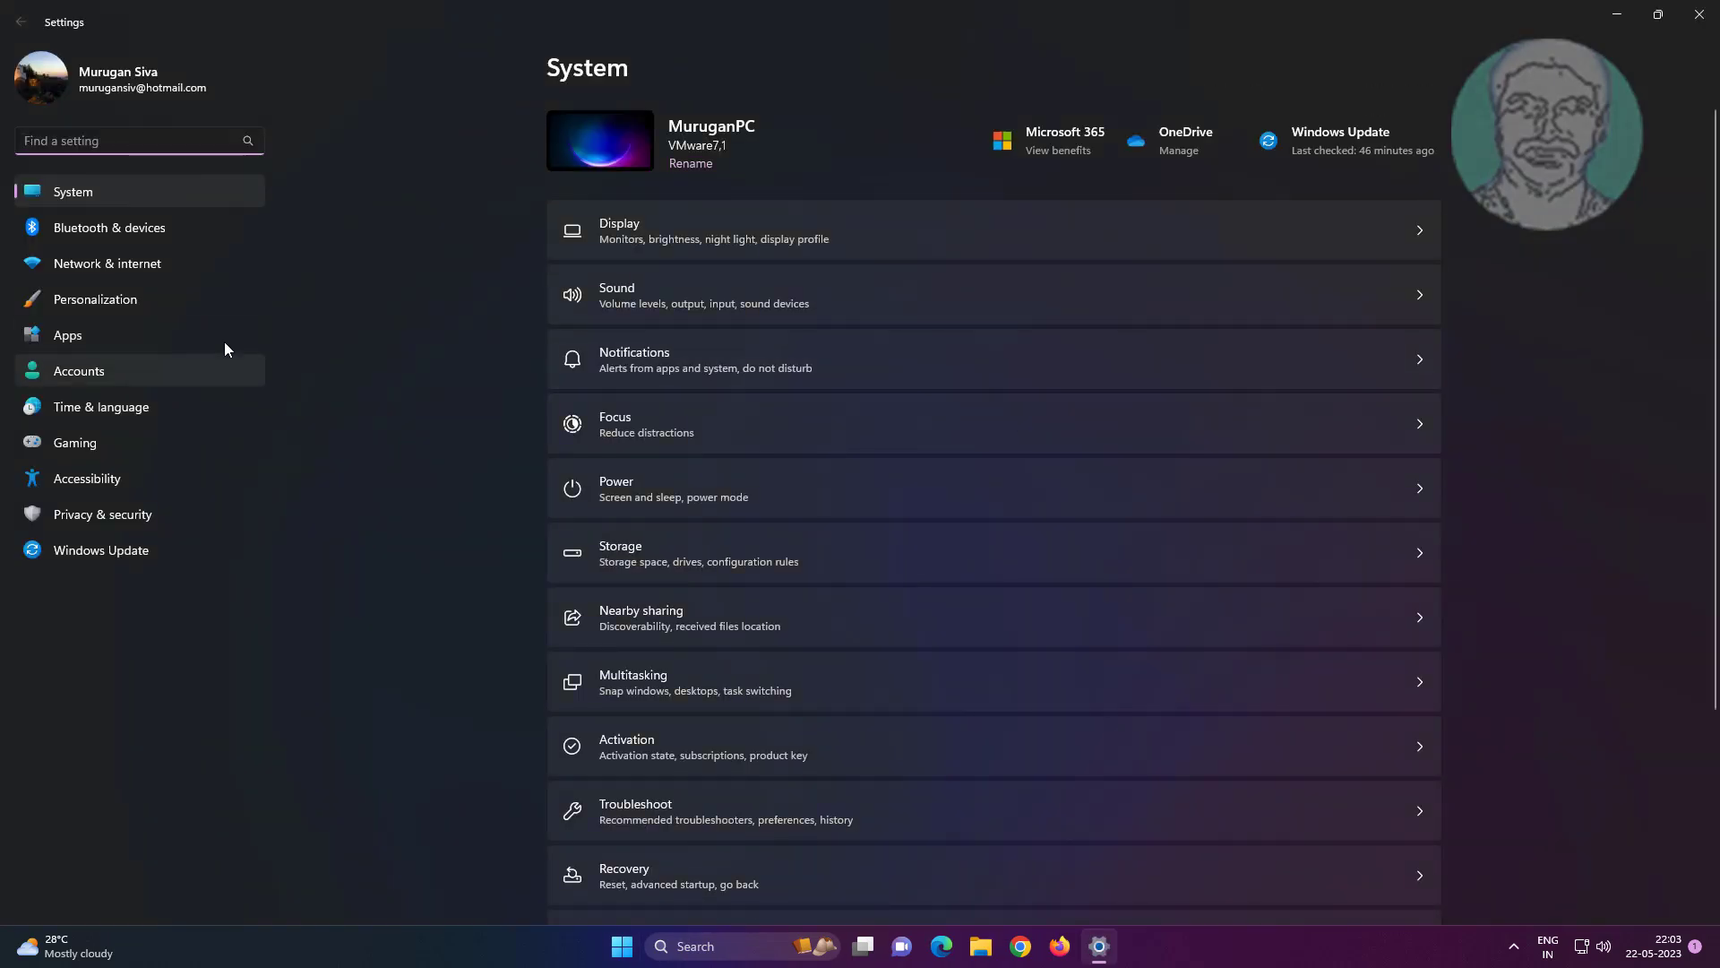
left_click(132, 228)
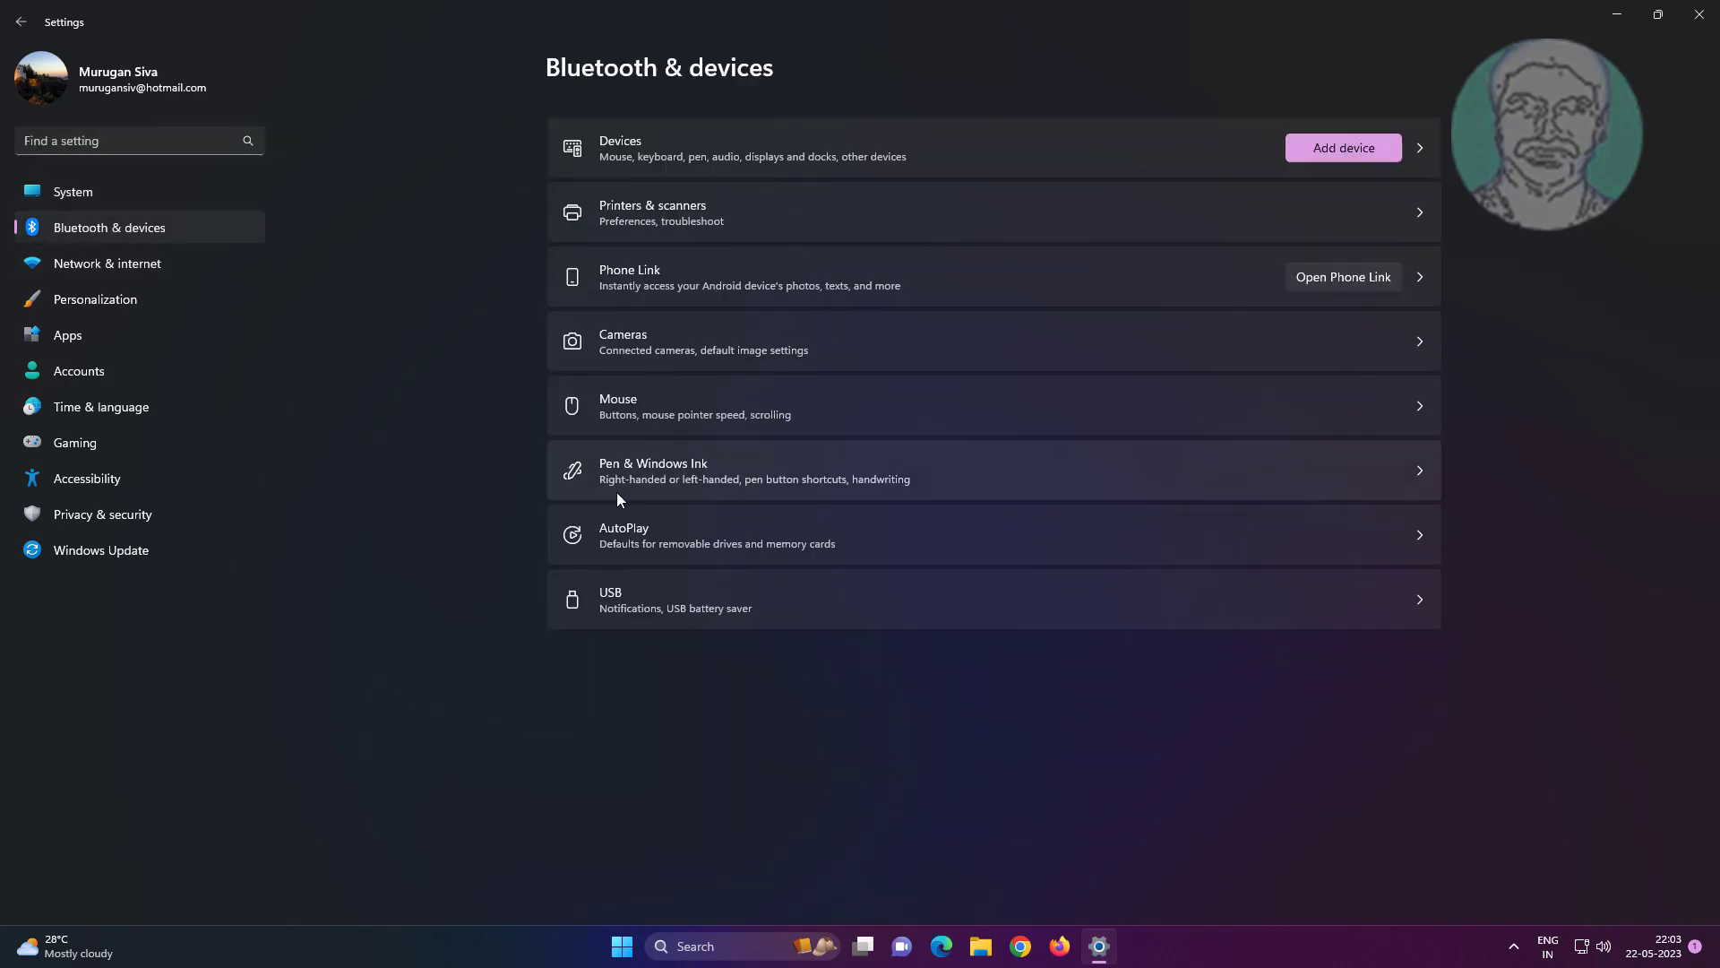
left_click(677, 235)
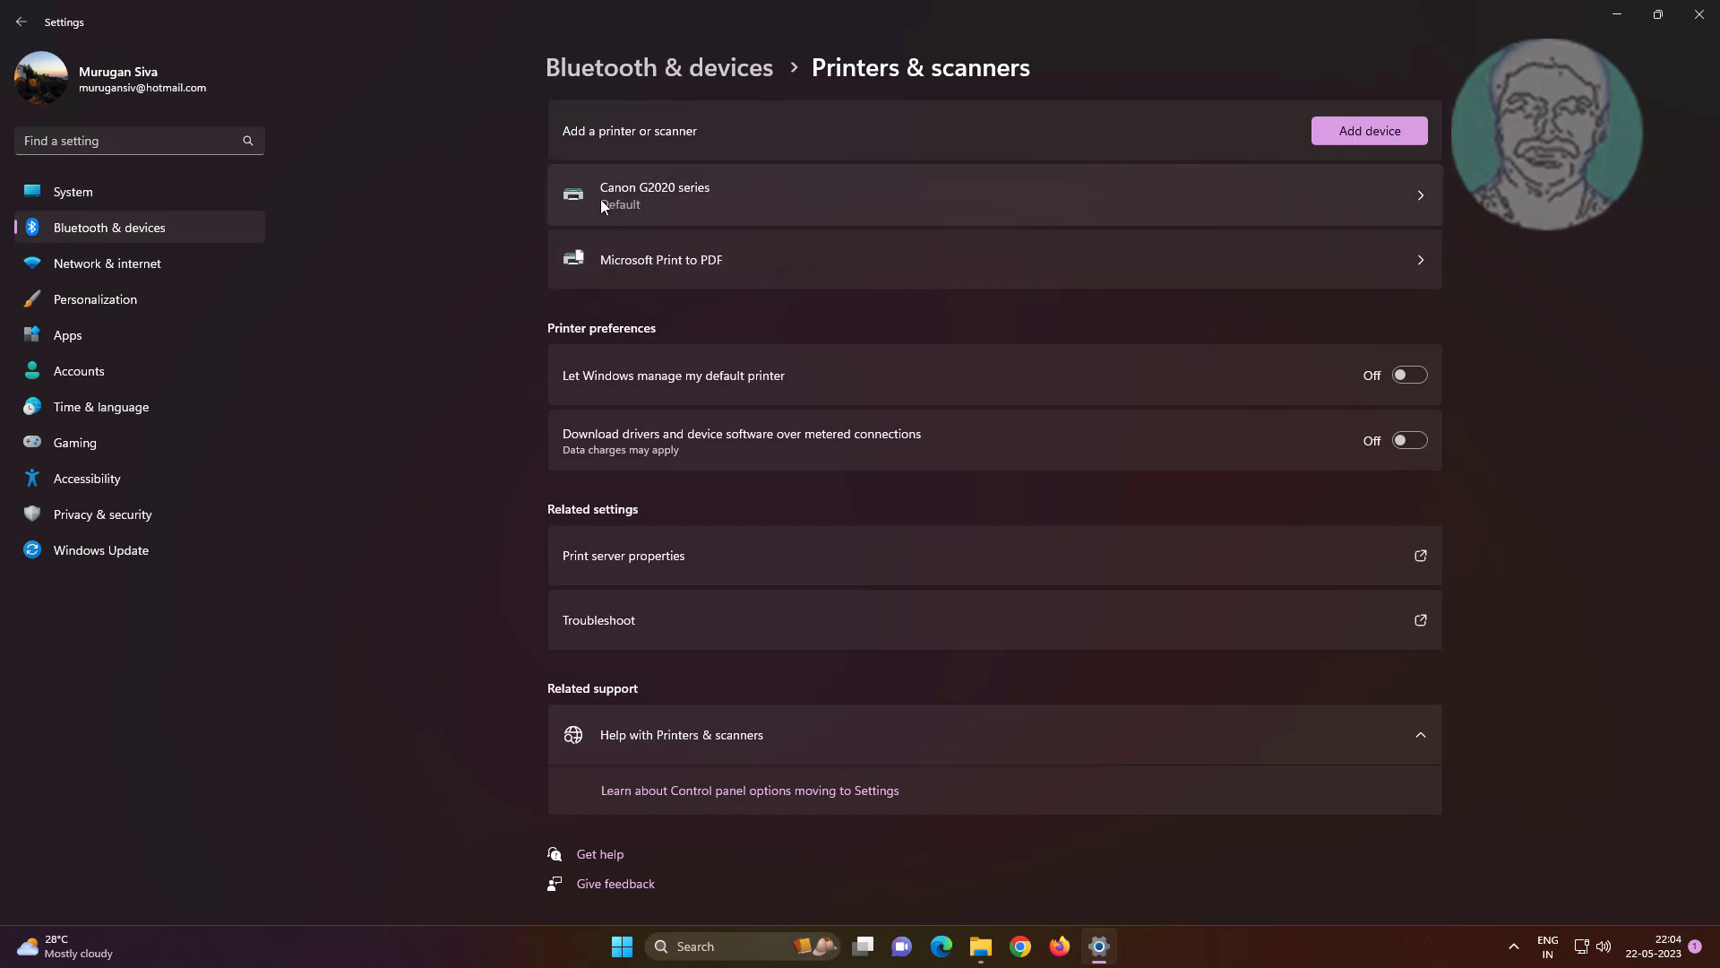
left_click(898, 202)
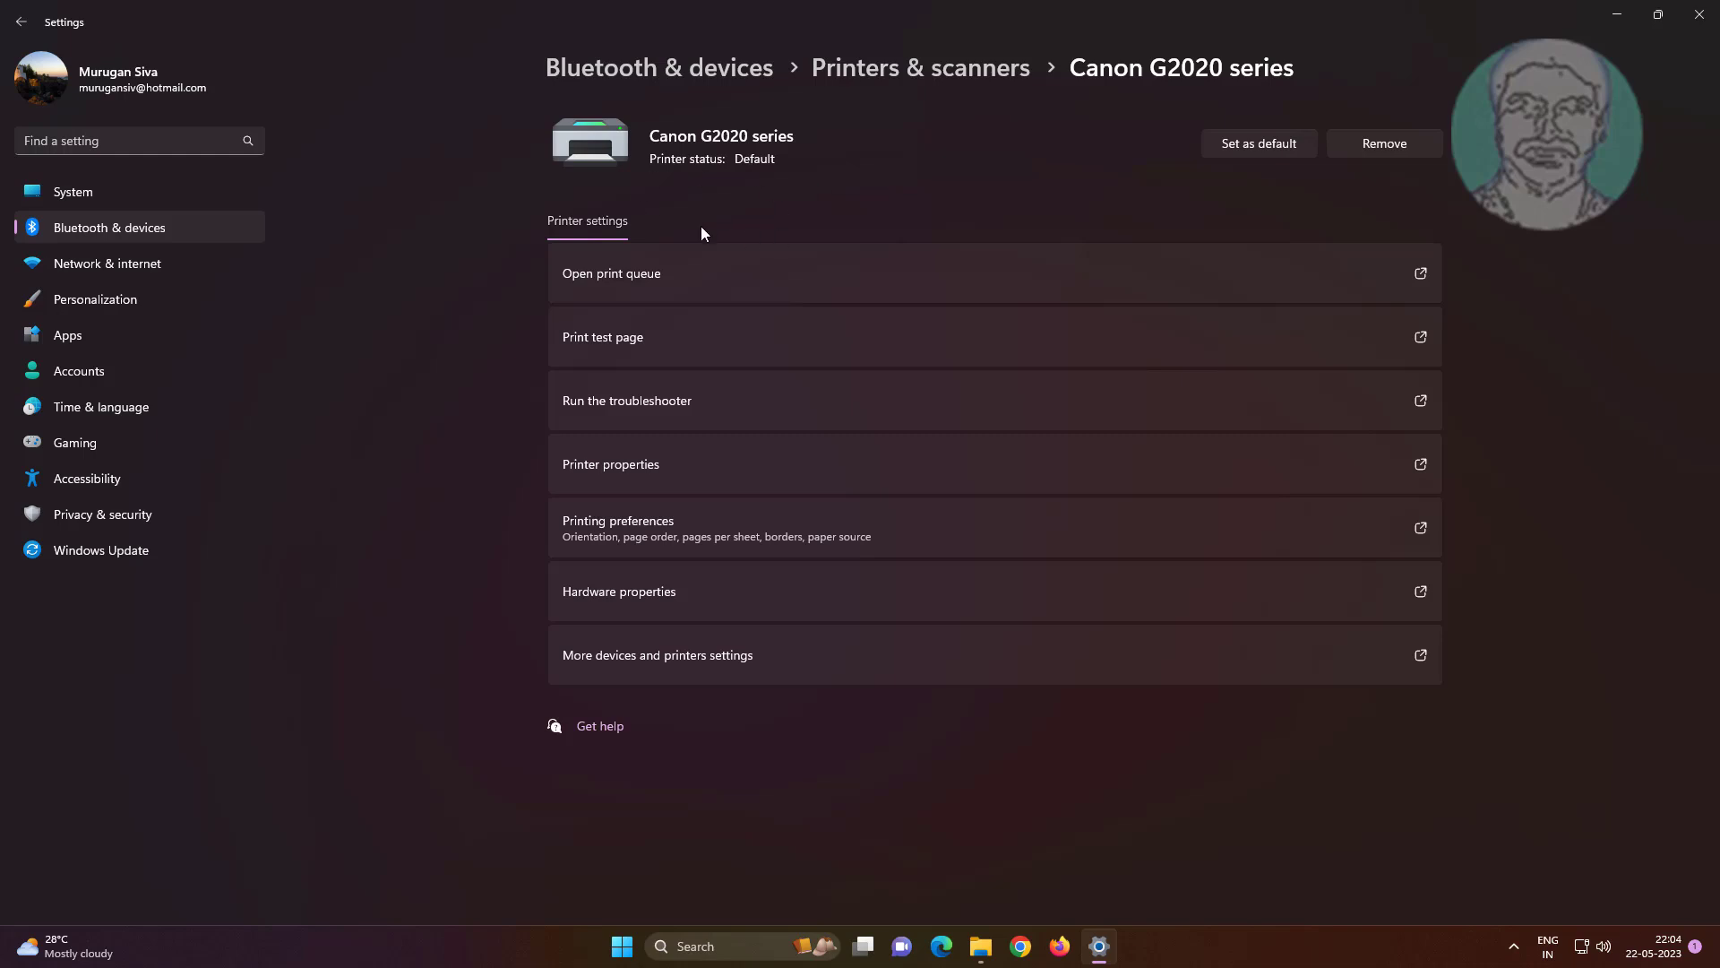
left_click(1407, 146)
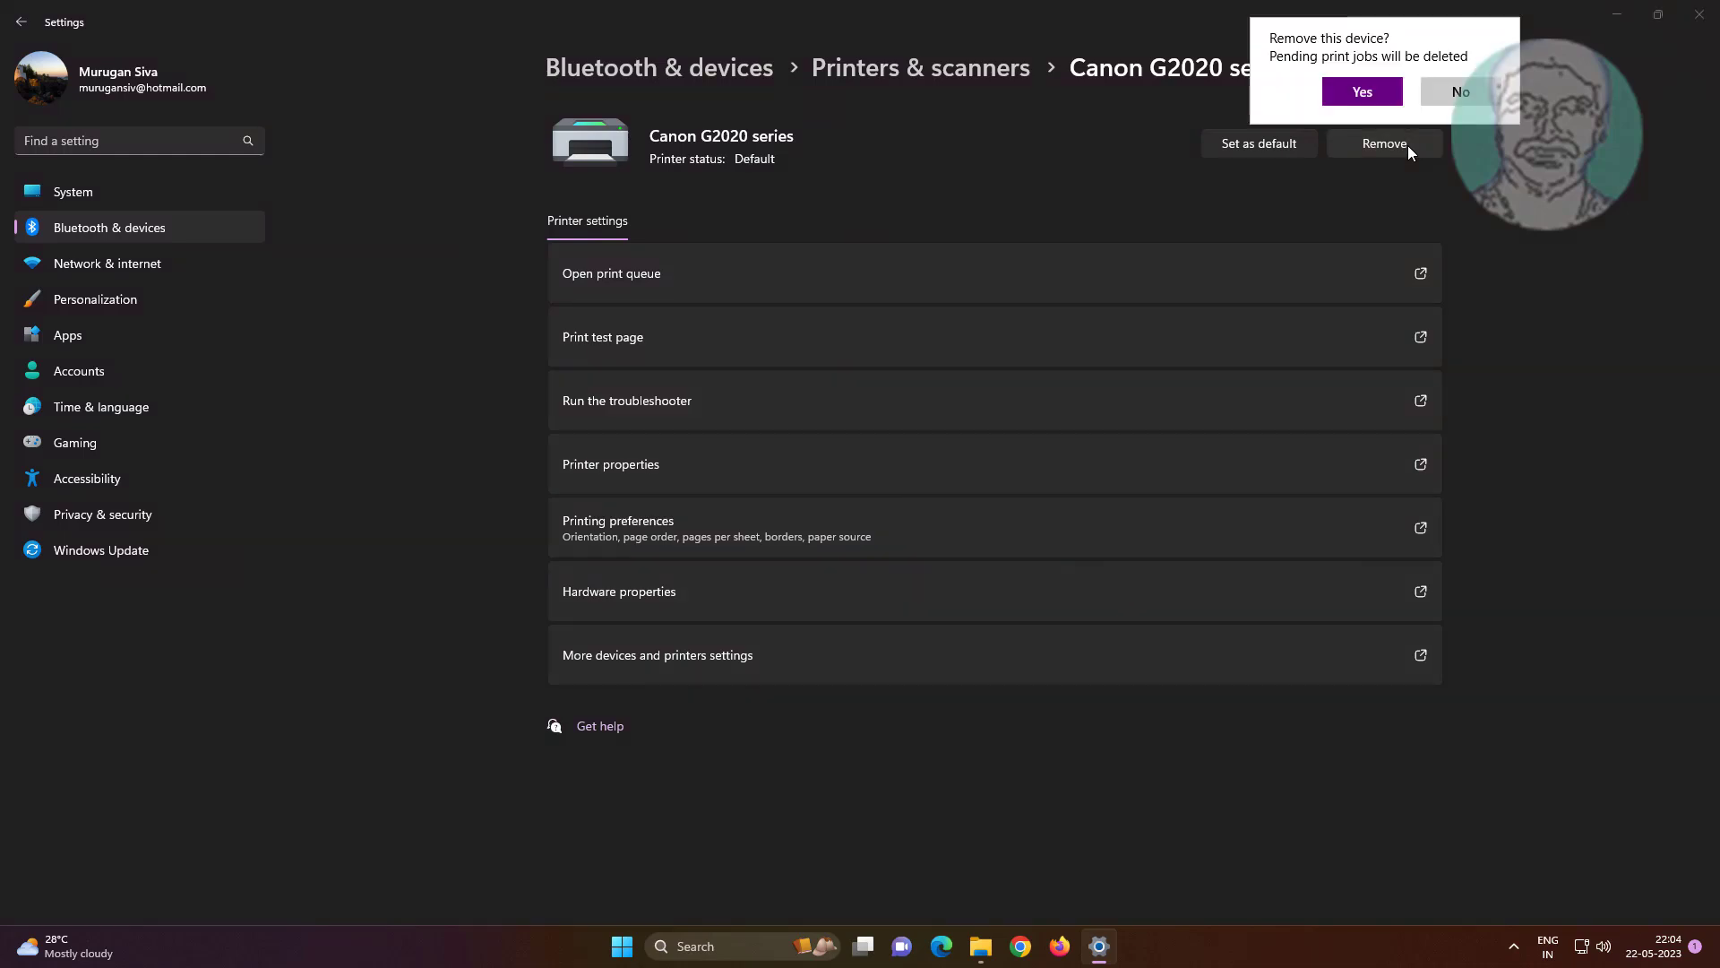
left_click(1355, 93)
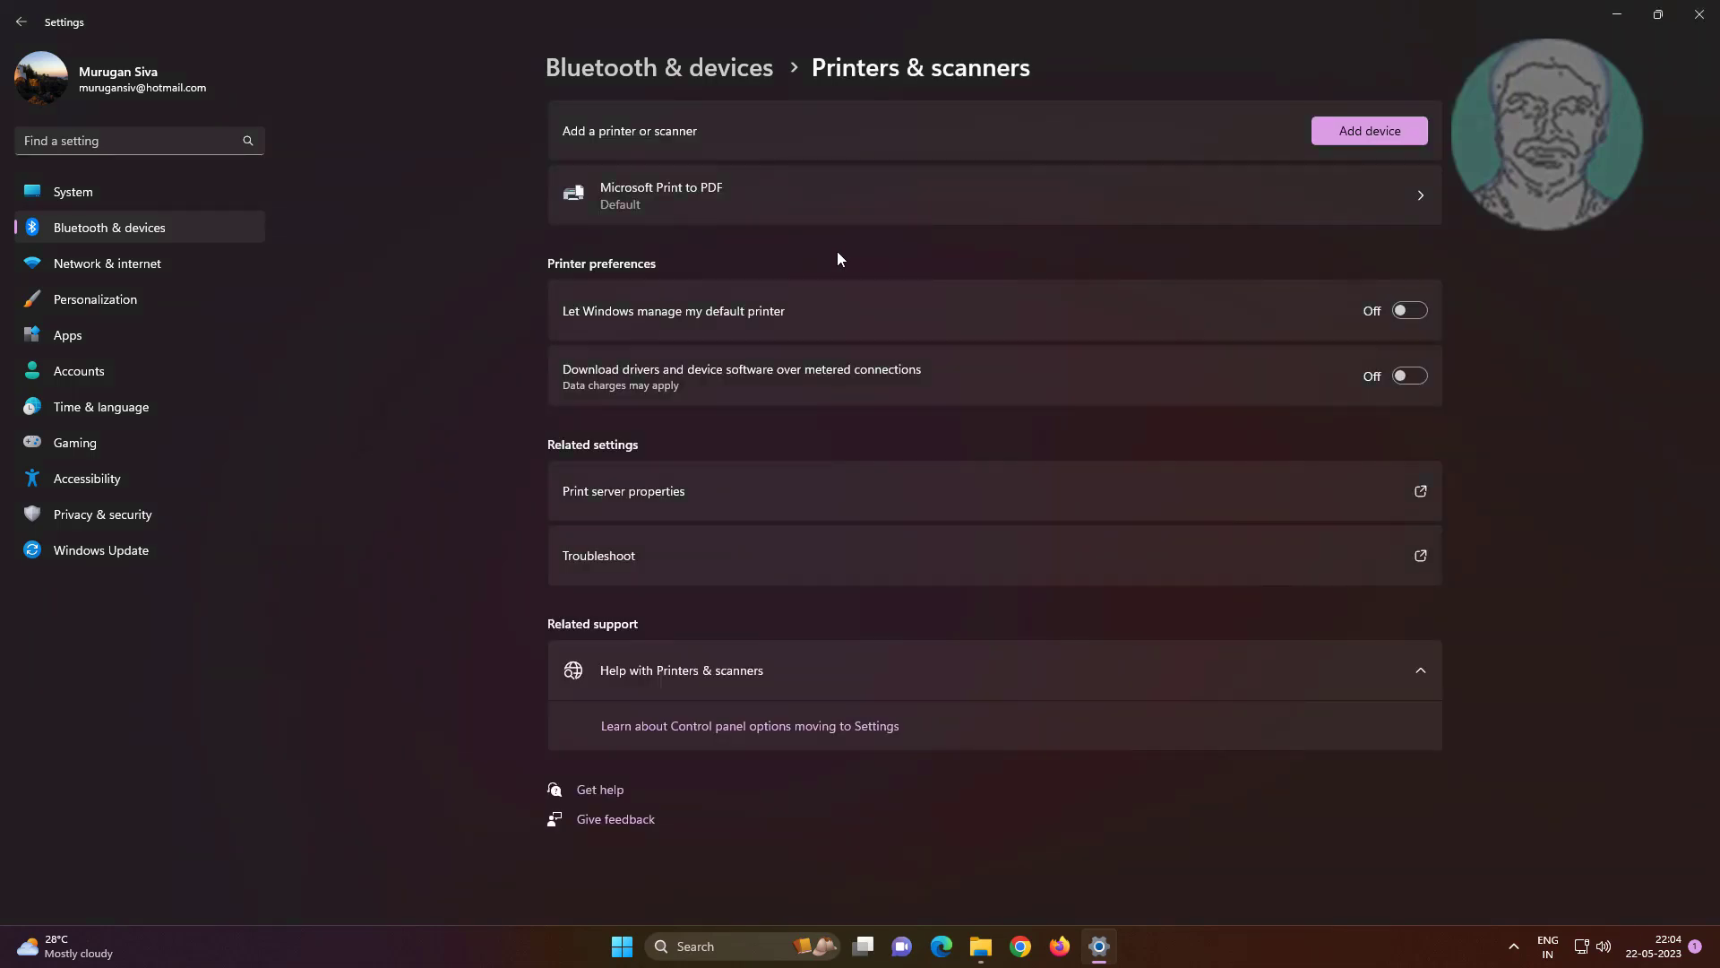
Step: Start adding a local printer manually with manual settings, using the existing port LPT1: (Printer Port)
left_click(1385, 133)
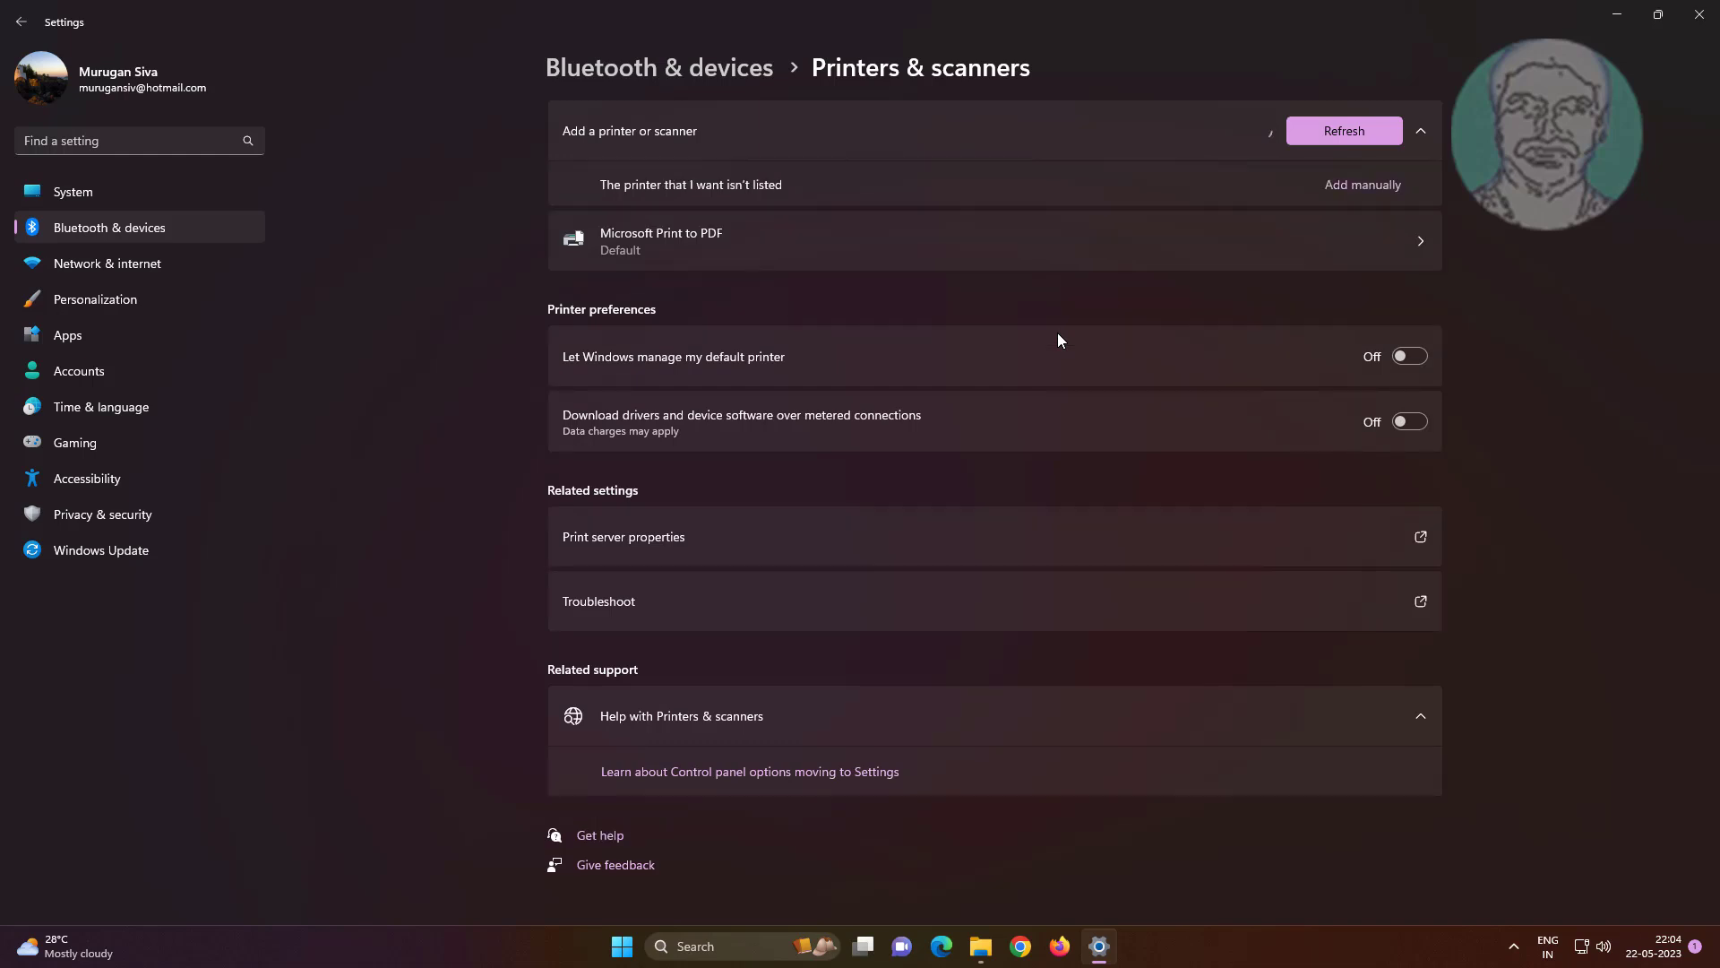
left_click(1350, 185)
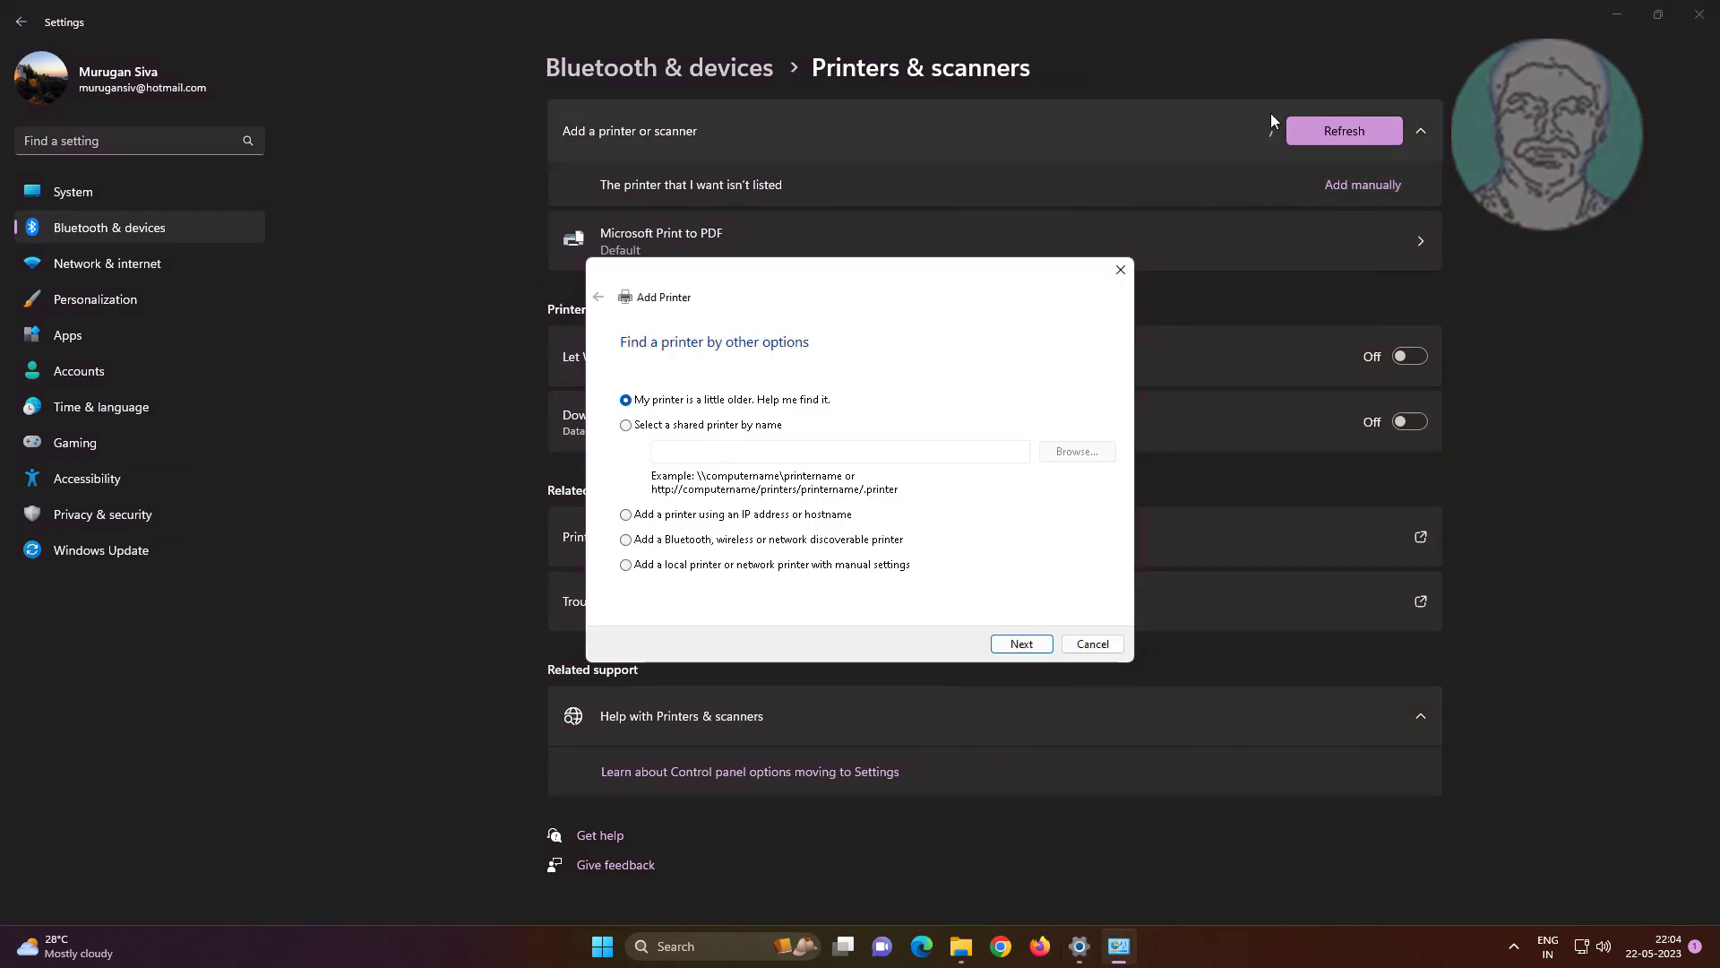
left_click(659, 567)
left_click(1018, 649)
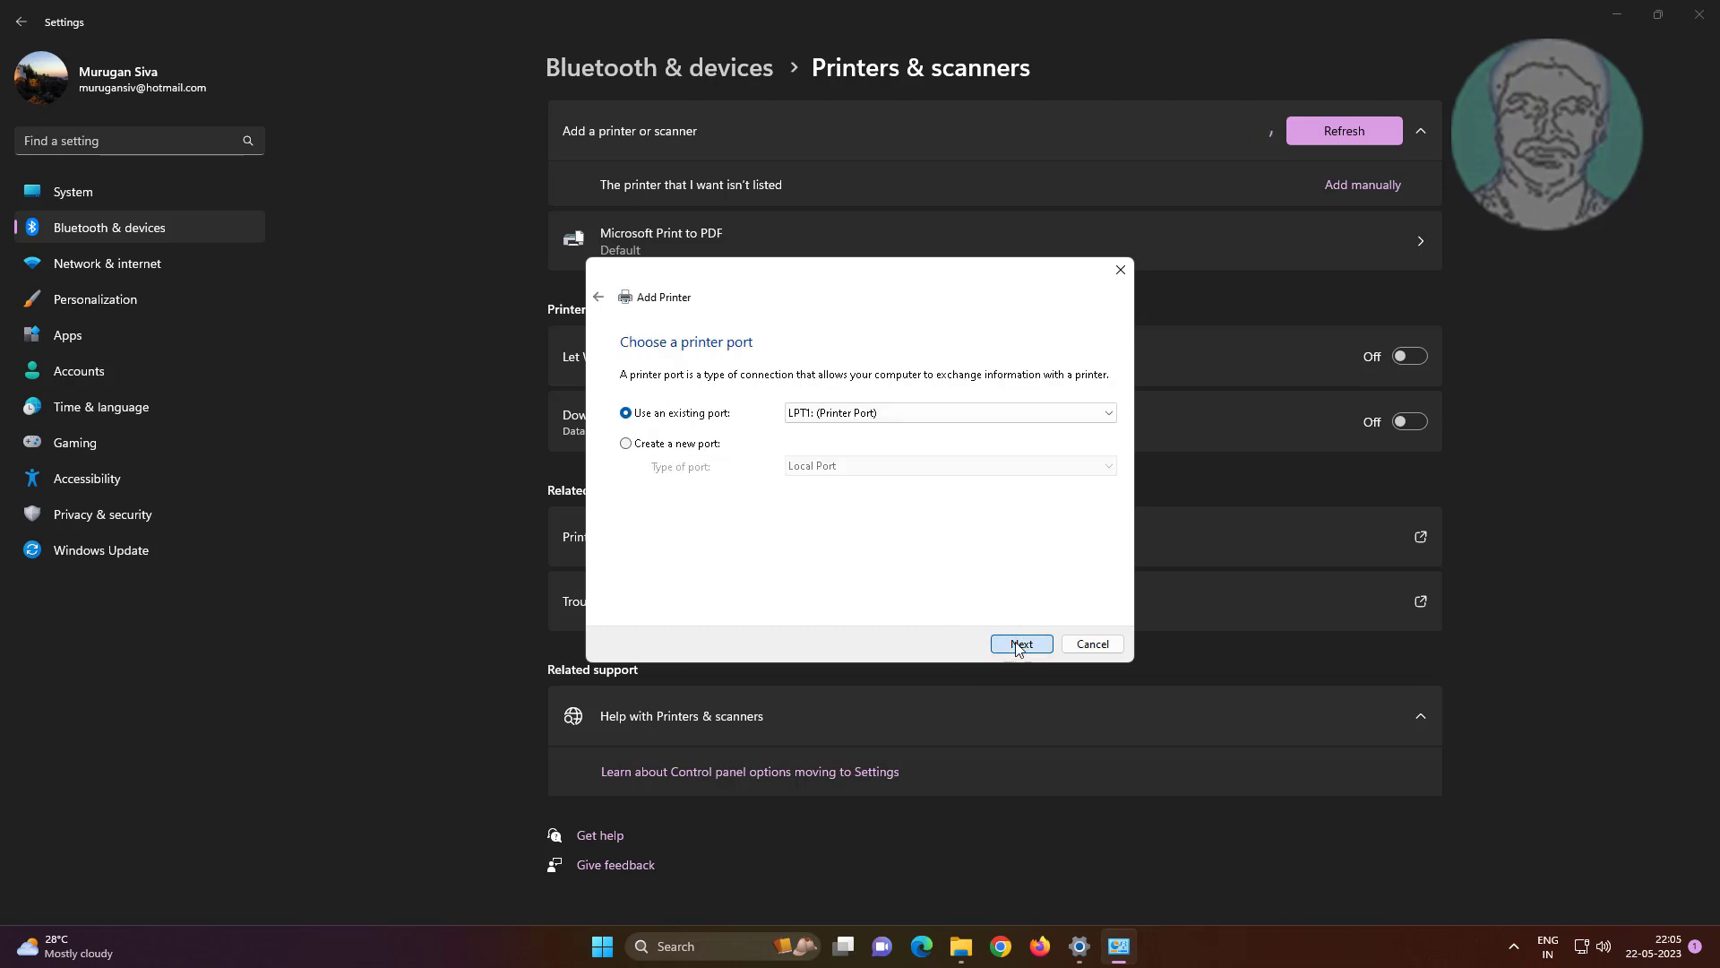
left_click(1017, 645)
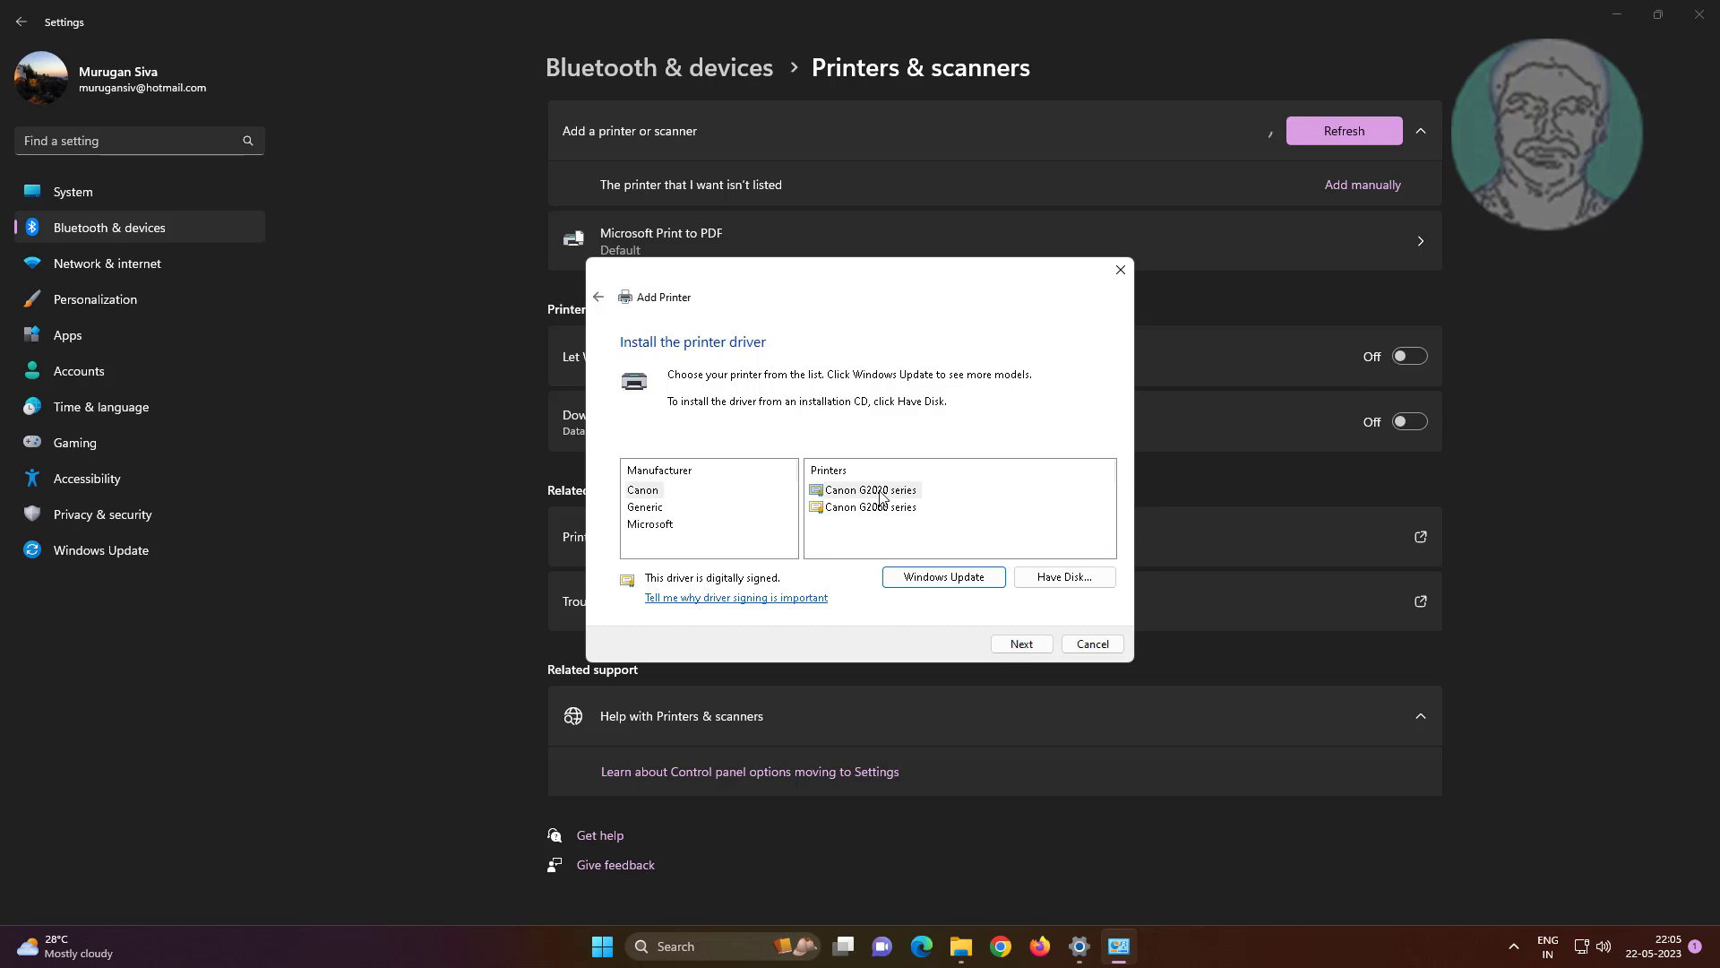
Step: Add the Canon G2020 series printer with its currently installed driver, shared on the network as Canon G2020 series, and close Settings
left_click(642, 493)
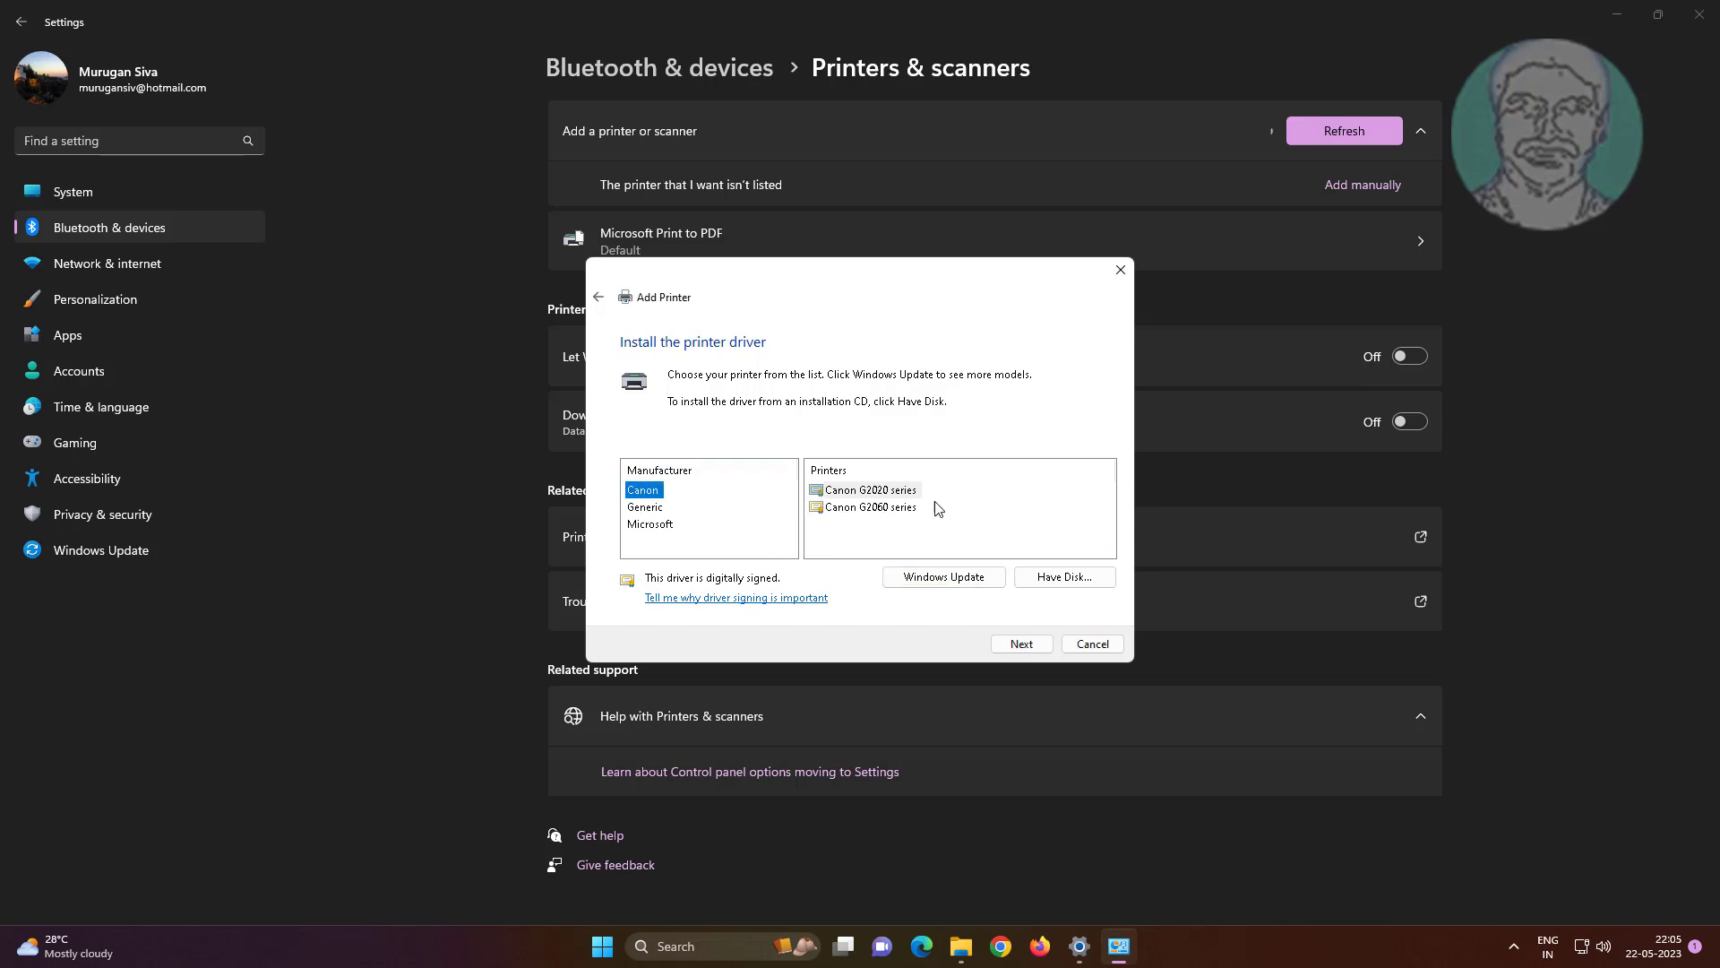
left_click(892, 491)
left_click(1031, 647)
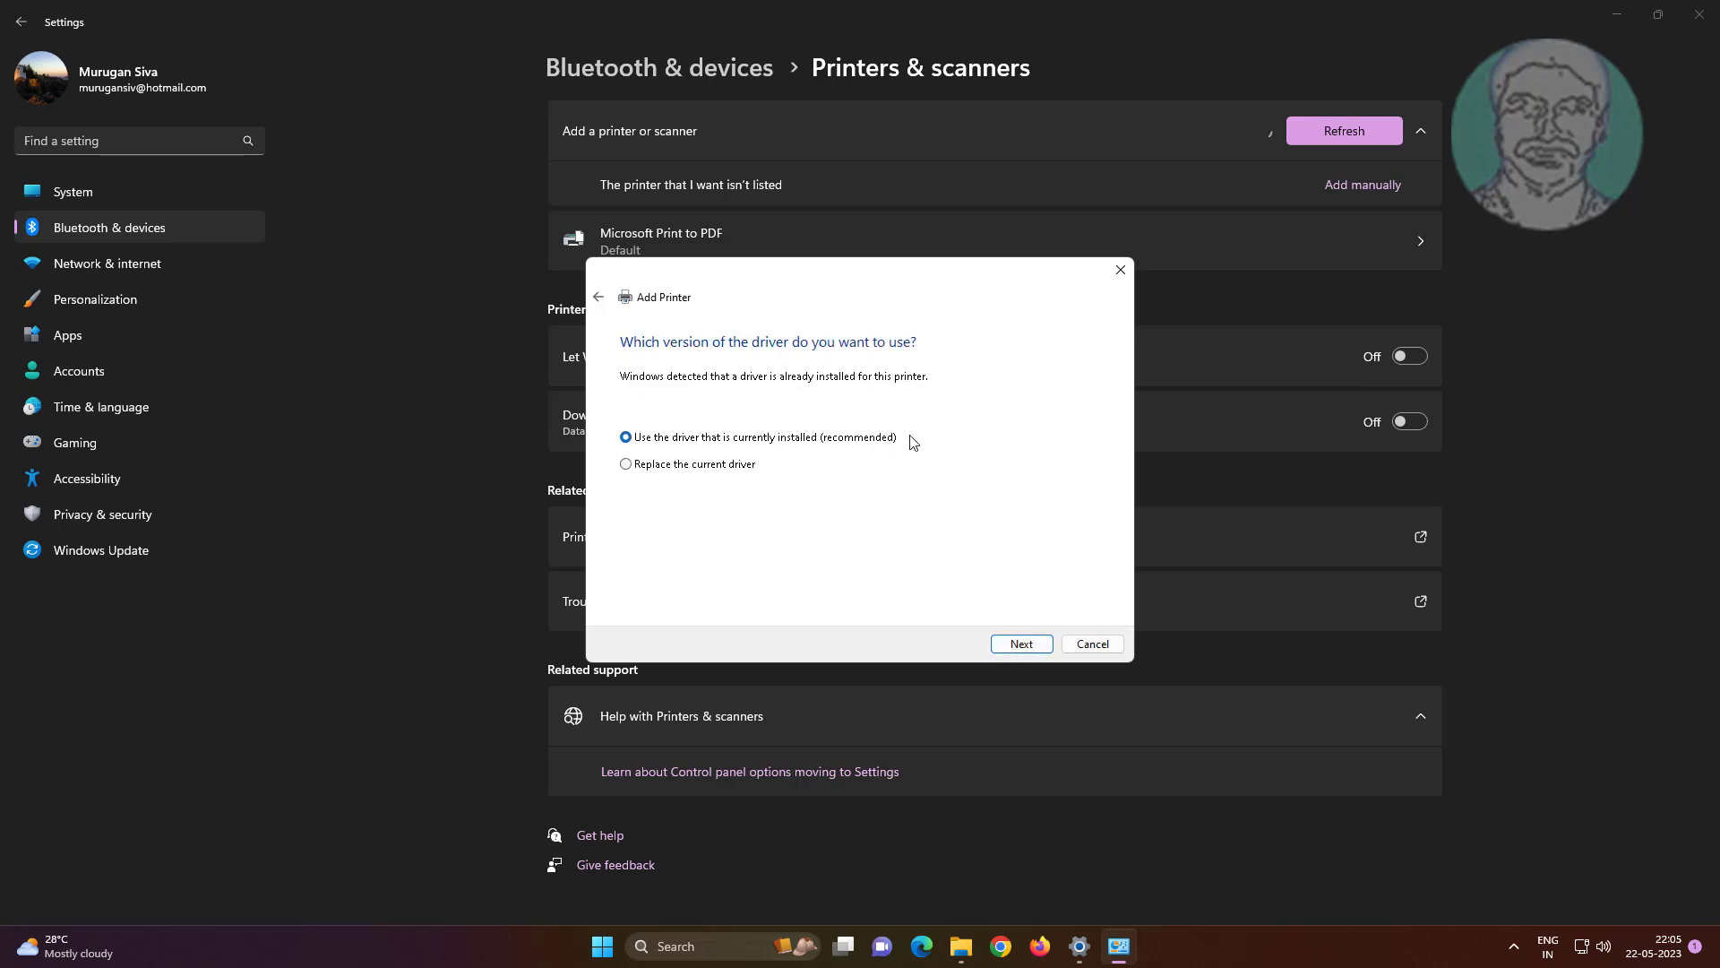
left_click(1011, 645)
left_click(1022, 644)
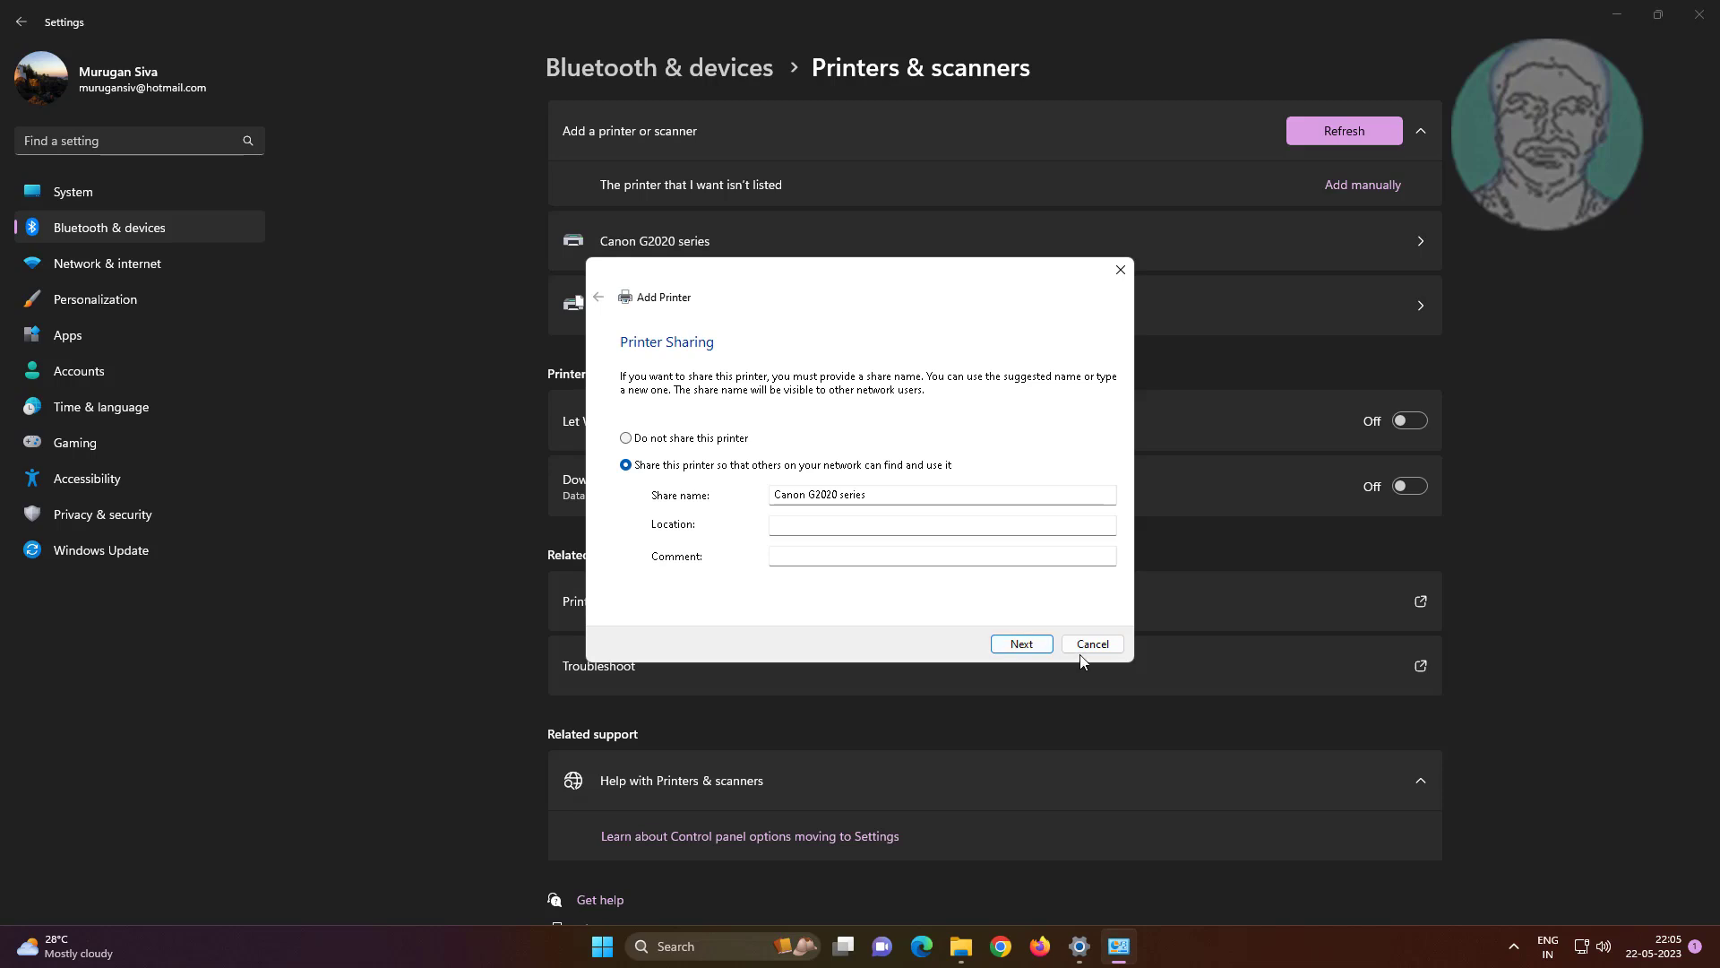
left_click(1019, 647)
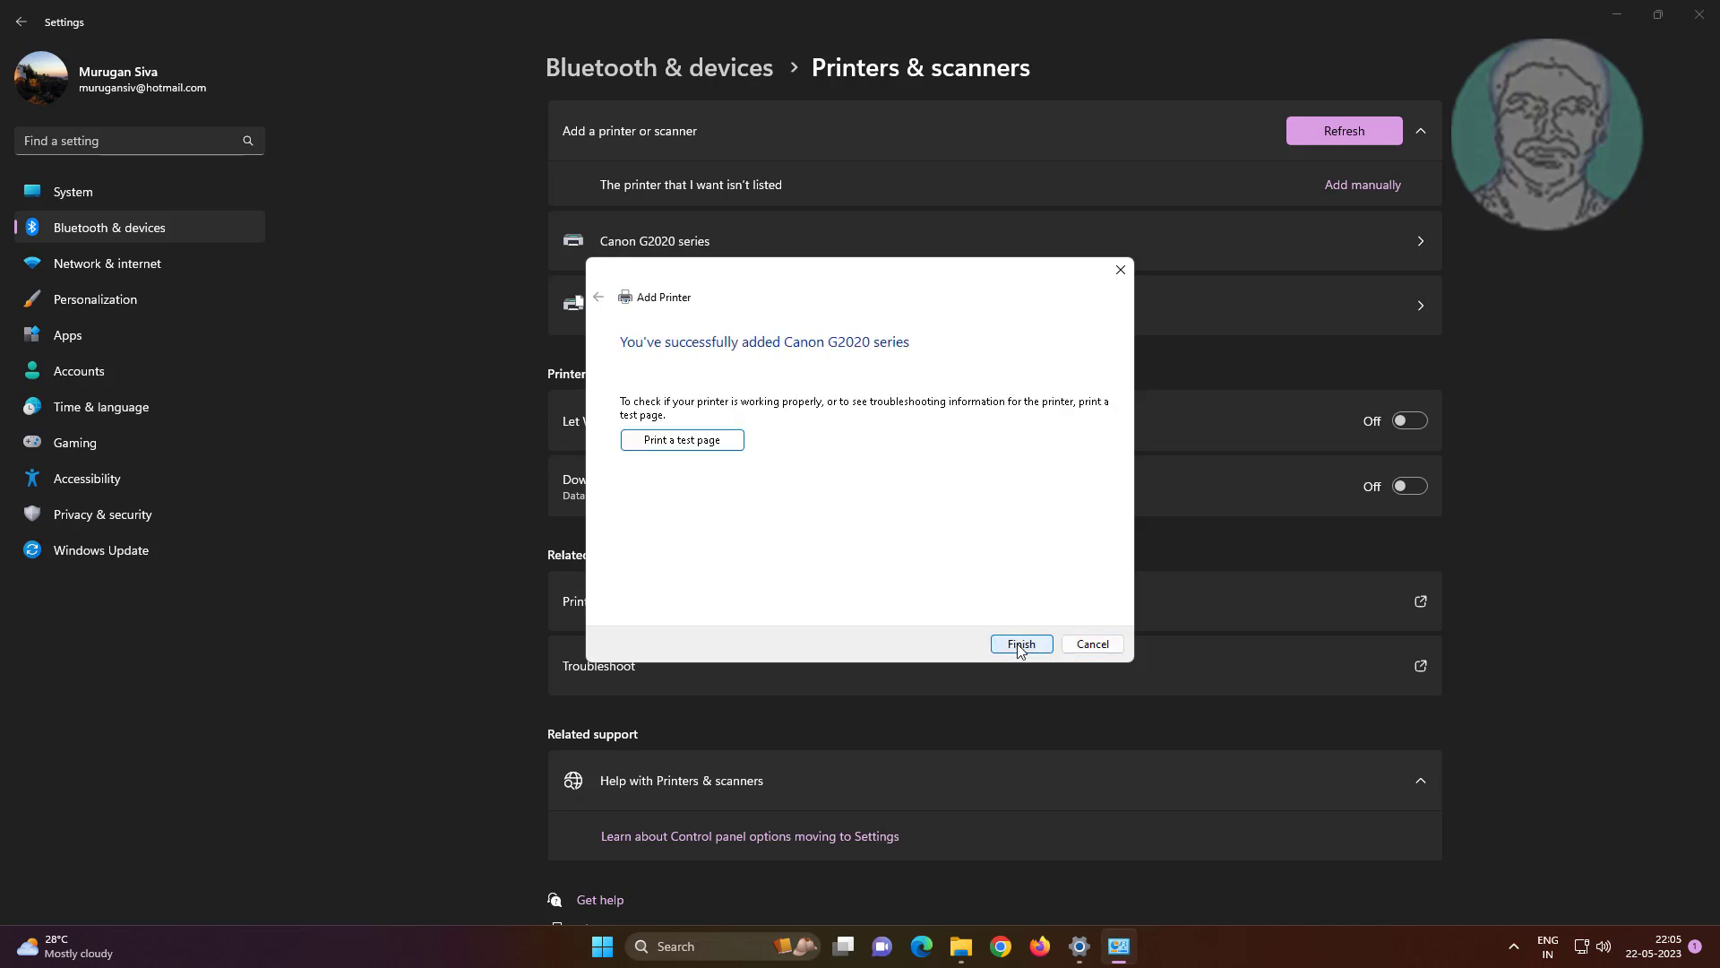
left_click(1019, 646)
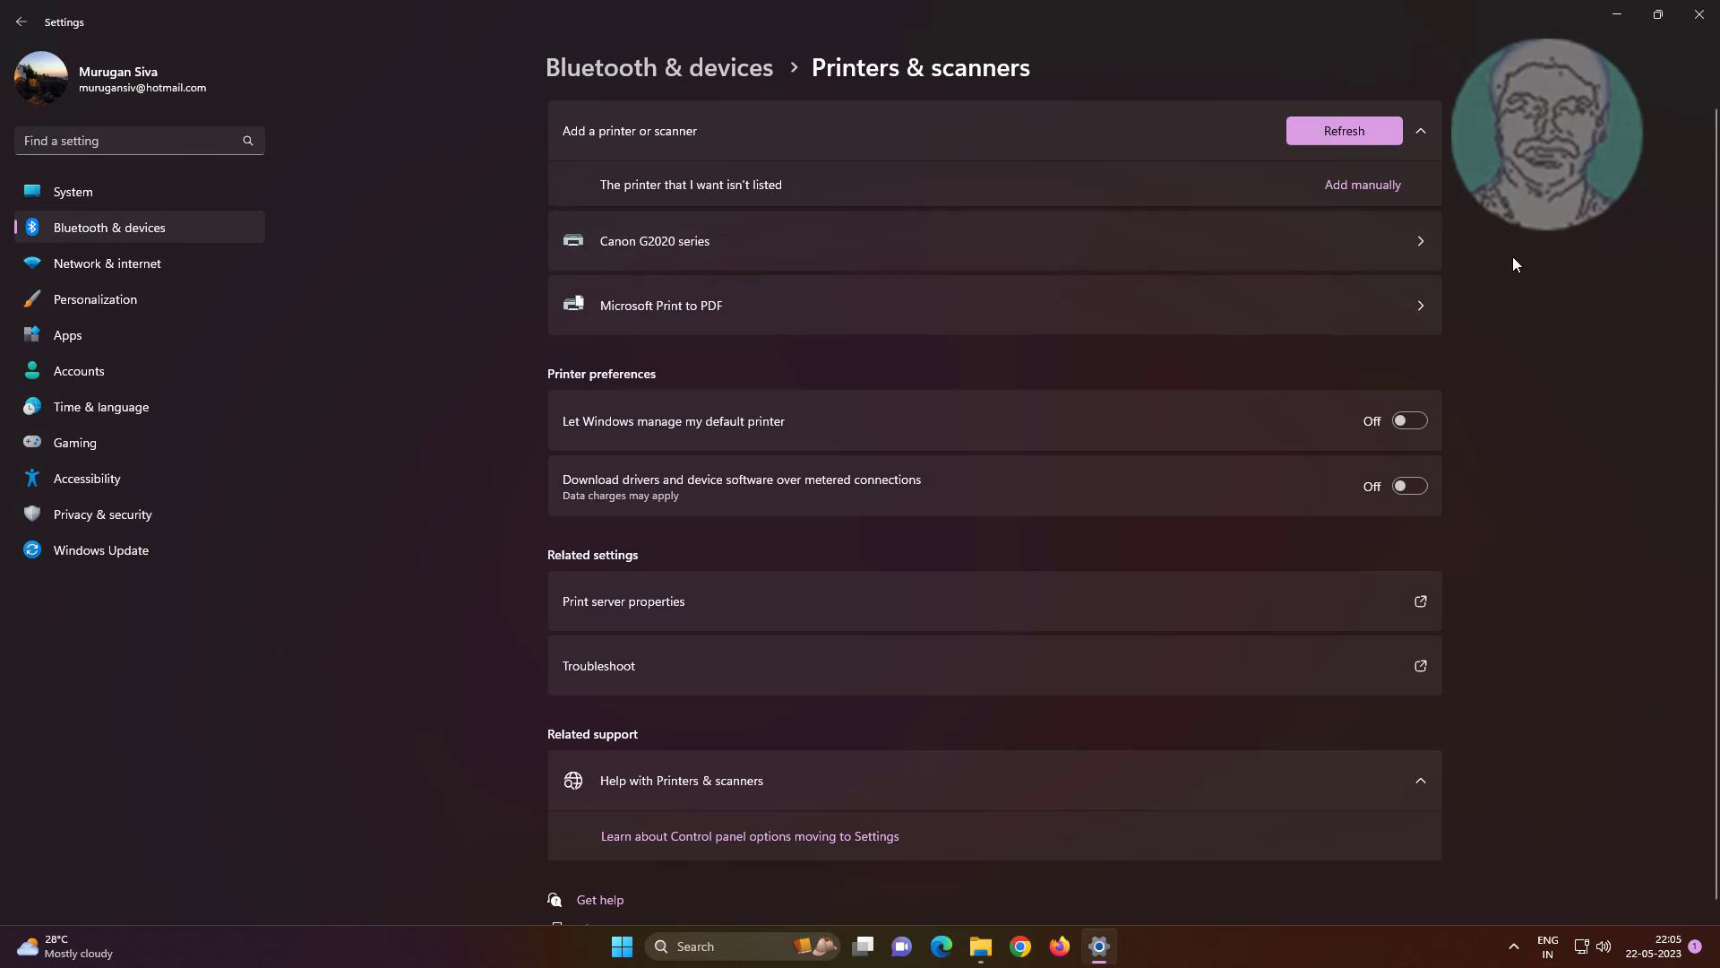
left_click(1699, 15)
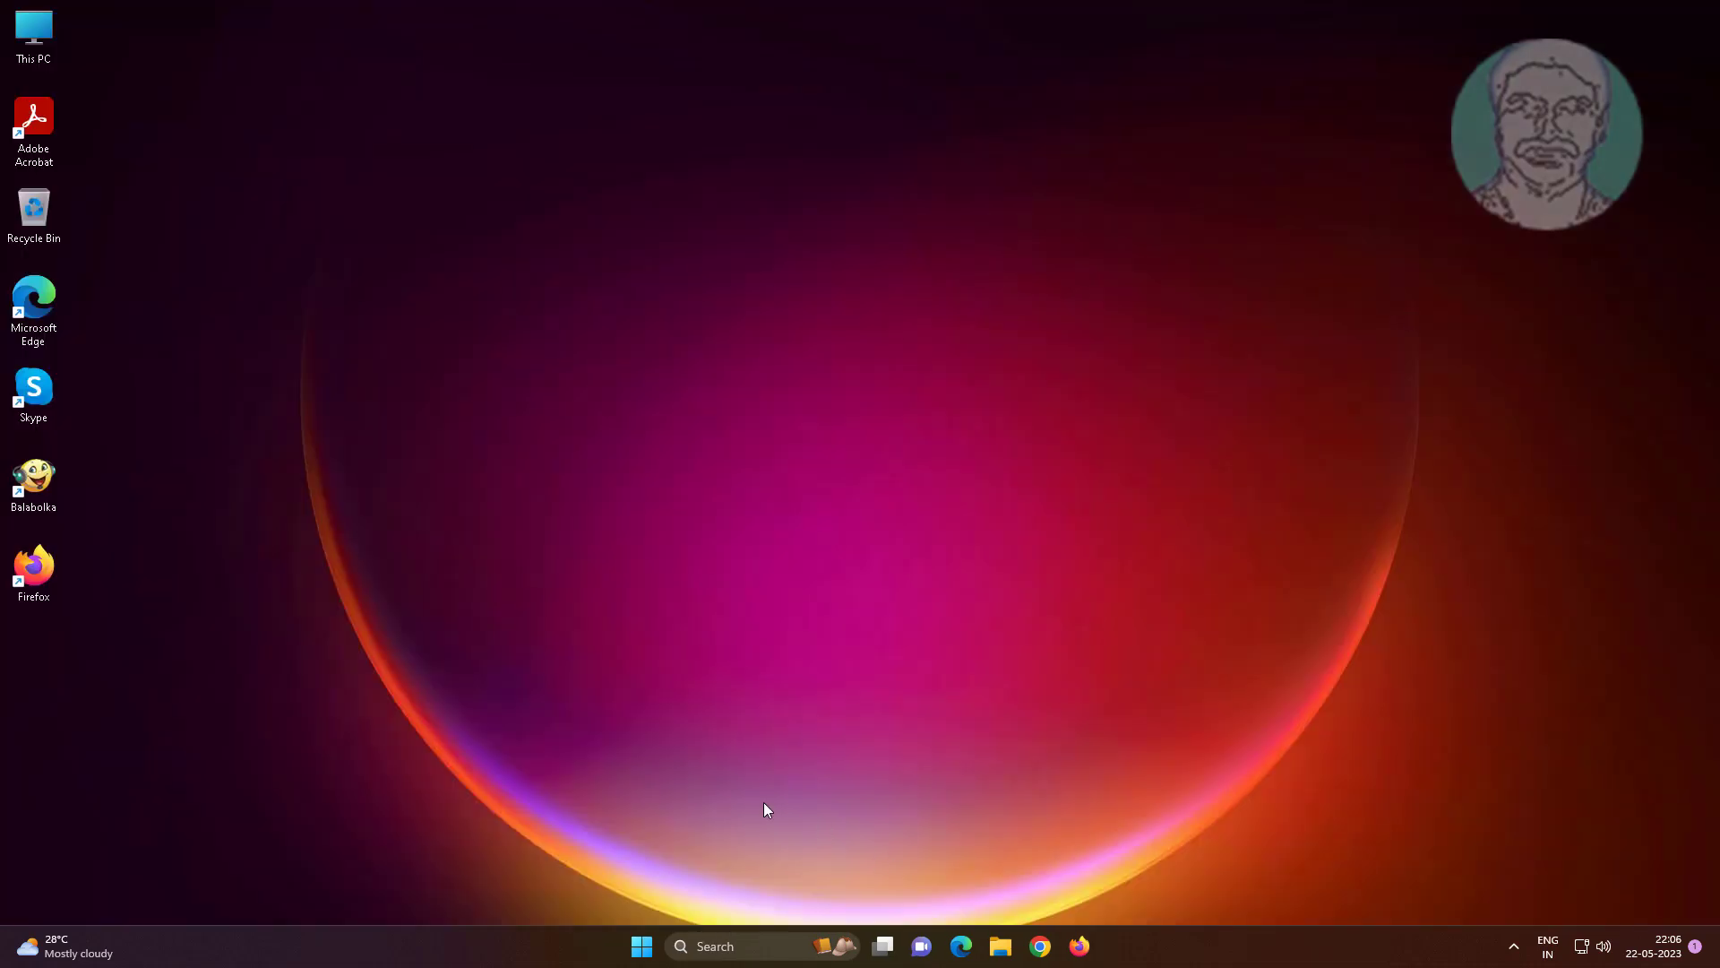
Step: Open Device Manager and expand the Print queues category
right_click(645, 952)
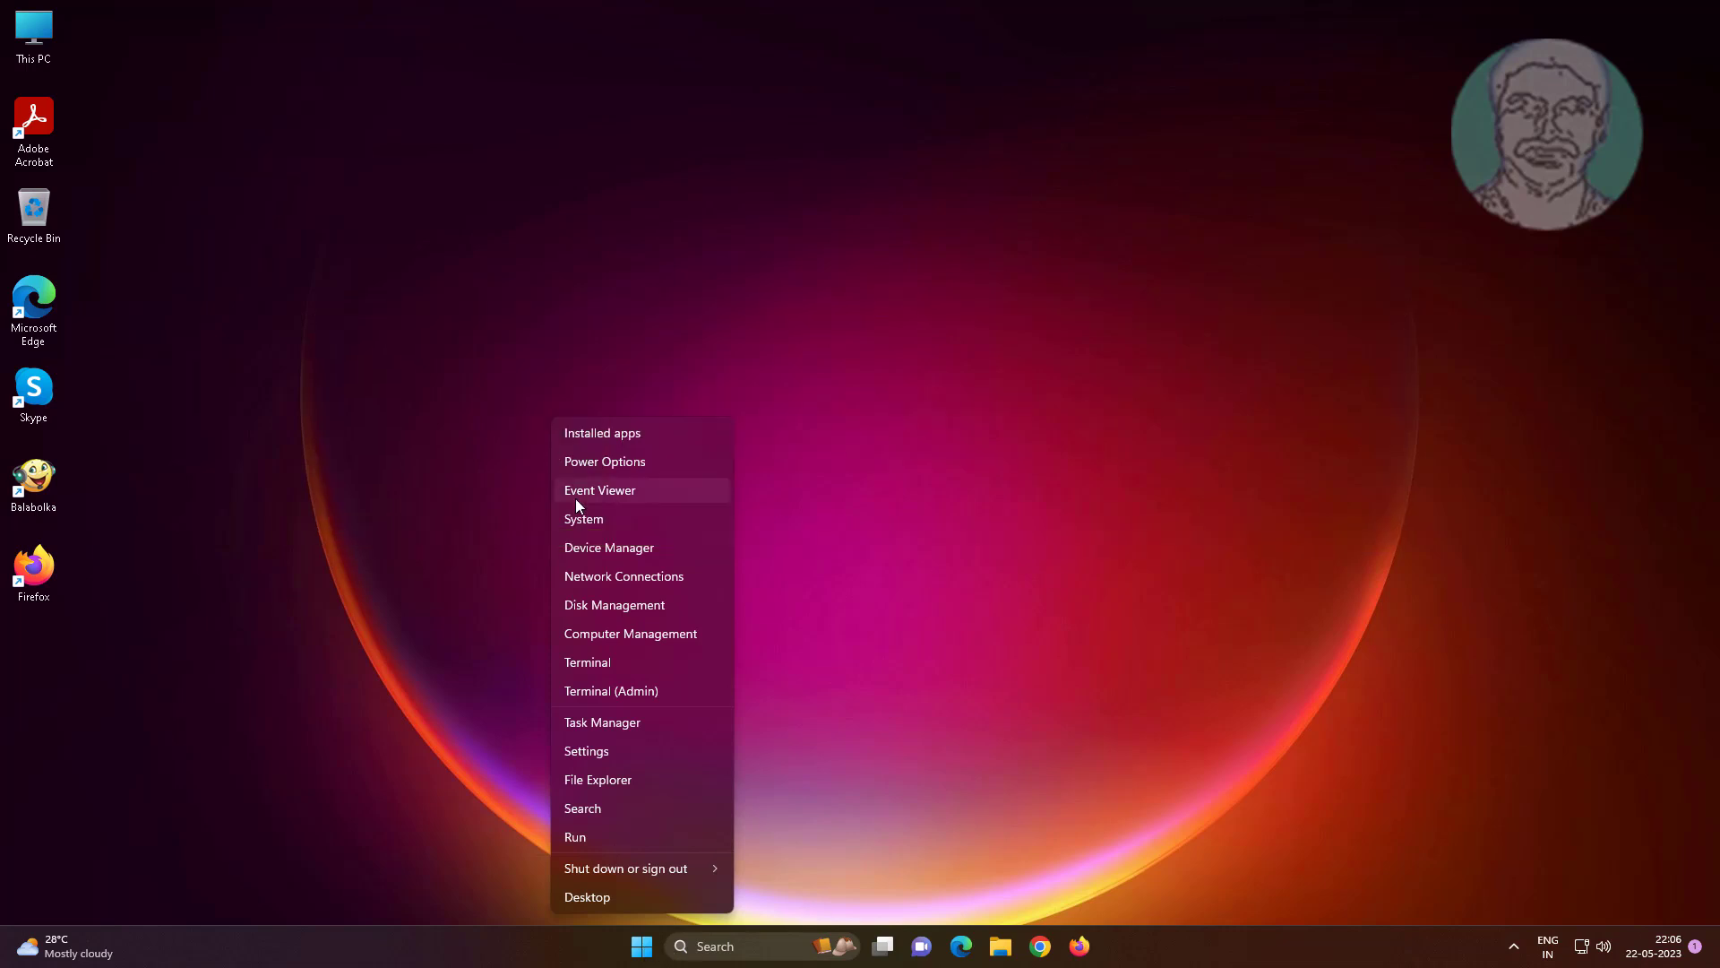
left_click(647, 554)
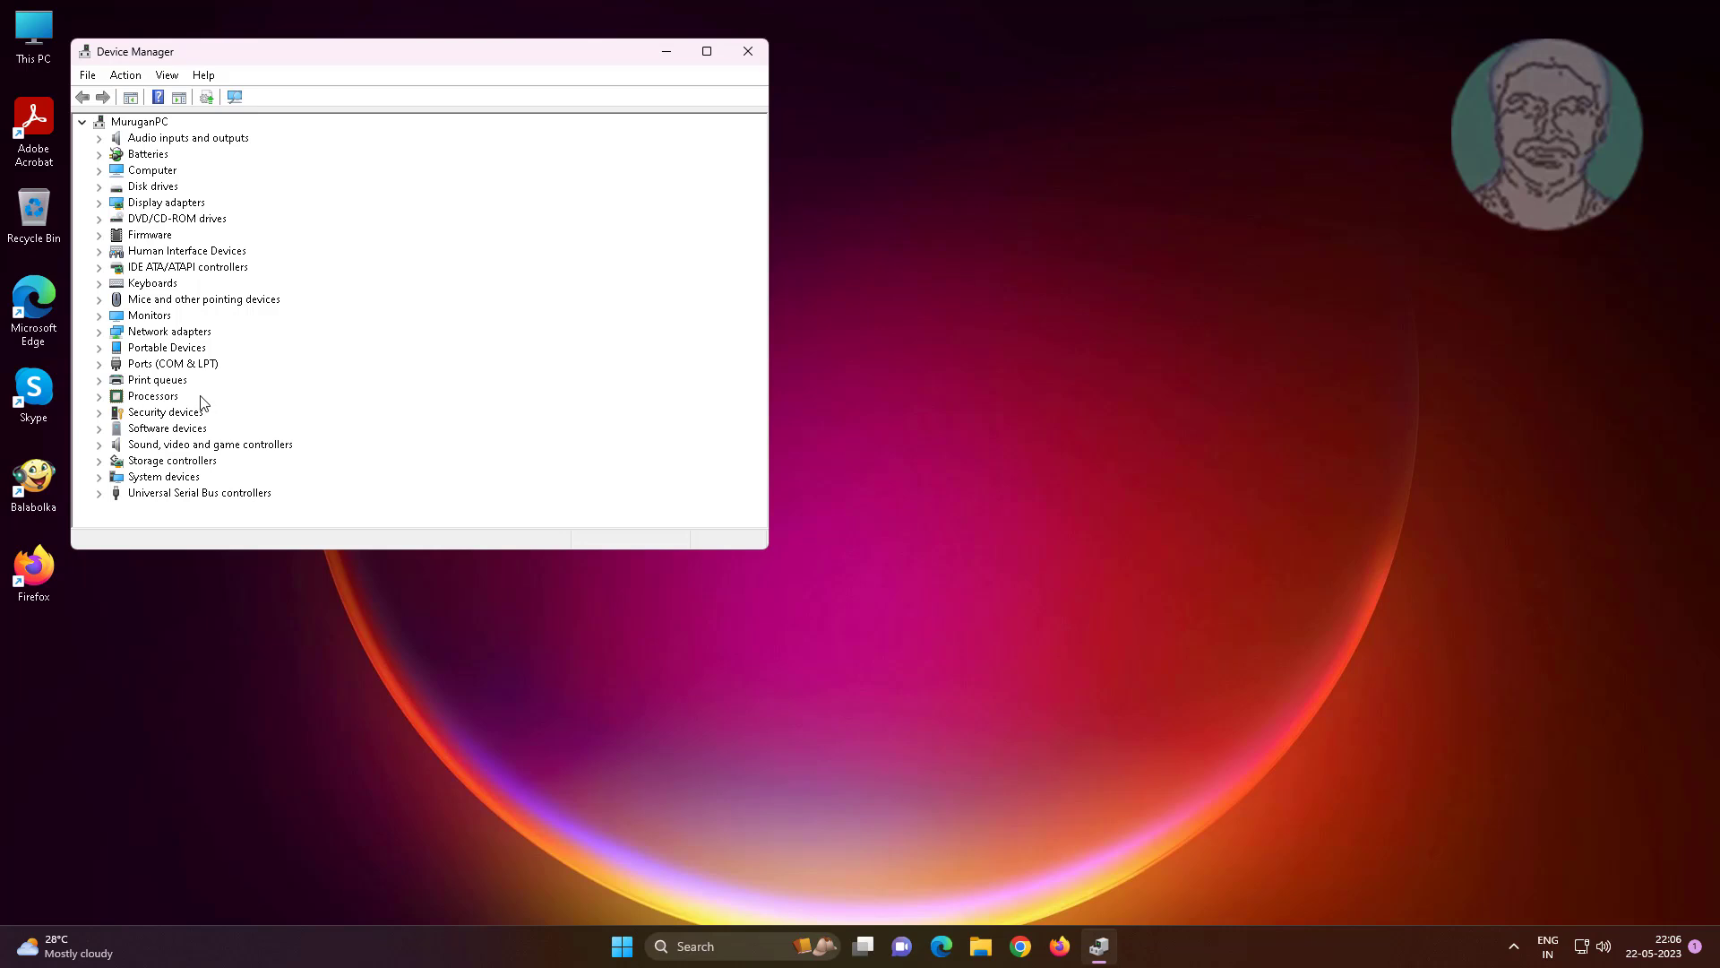
left_click(177, 384)
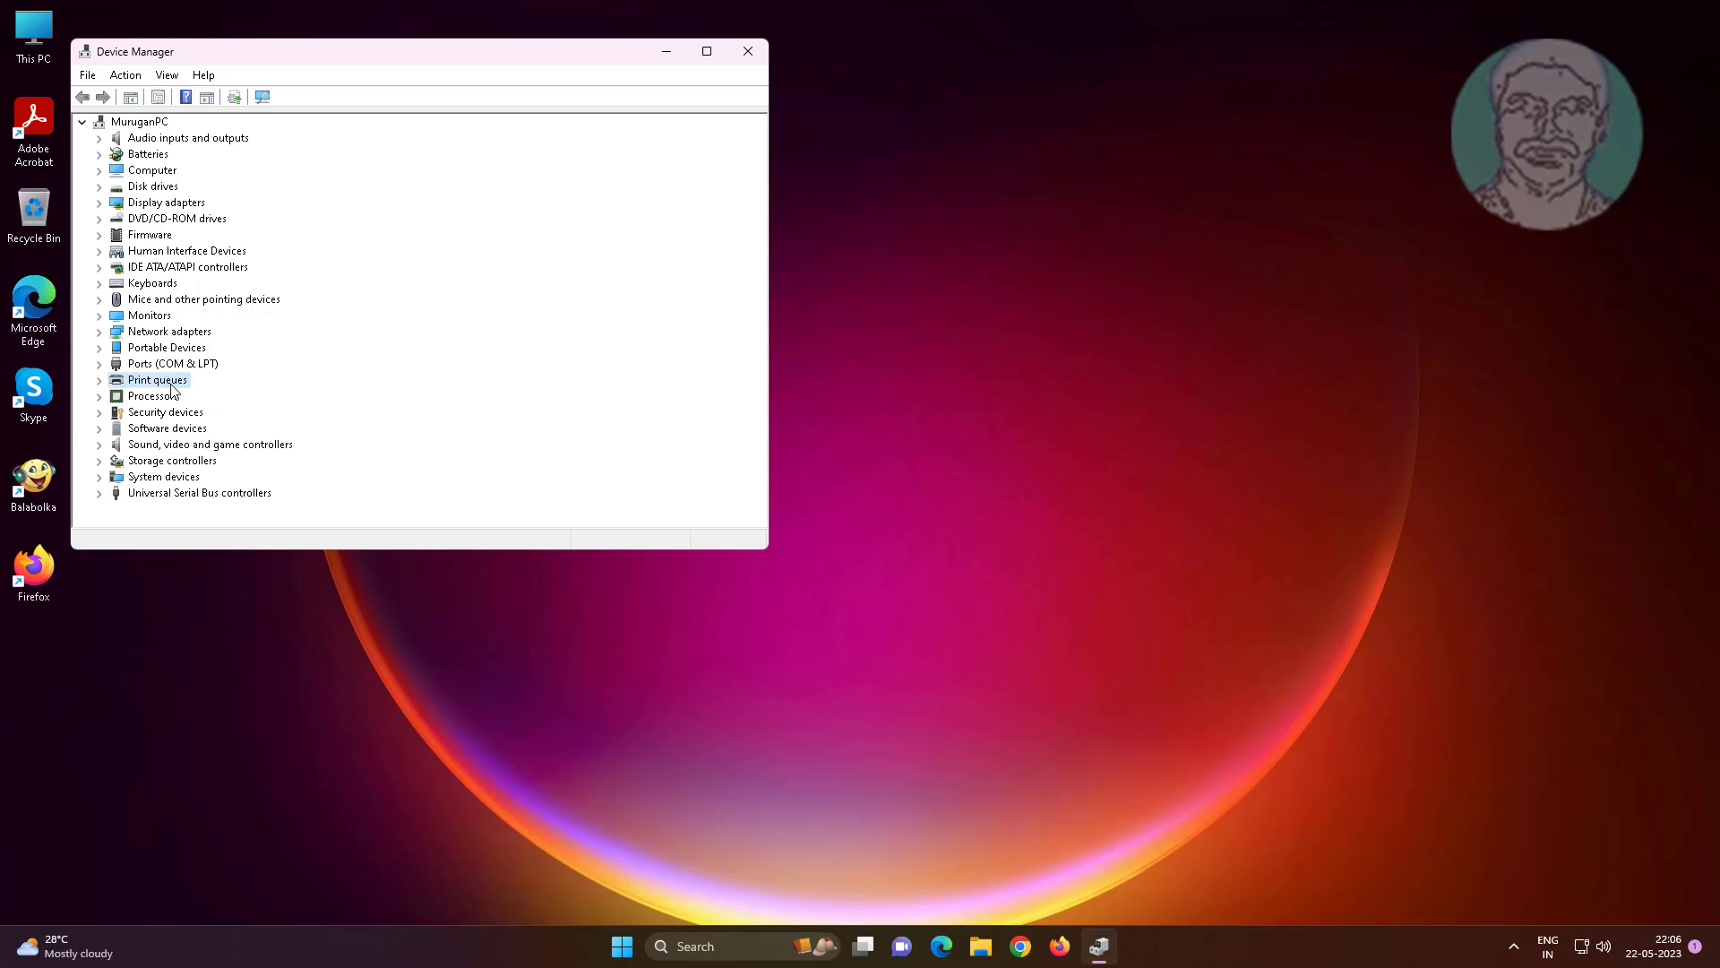
left_click(100, 380)
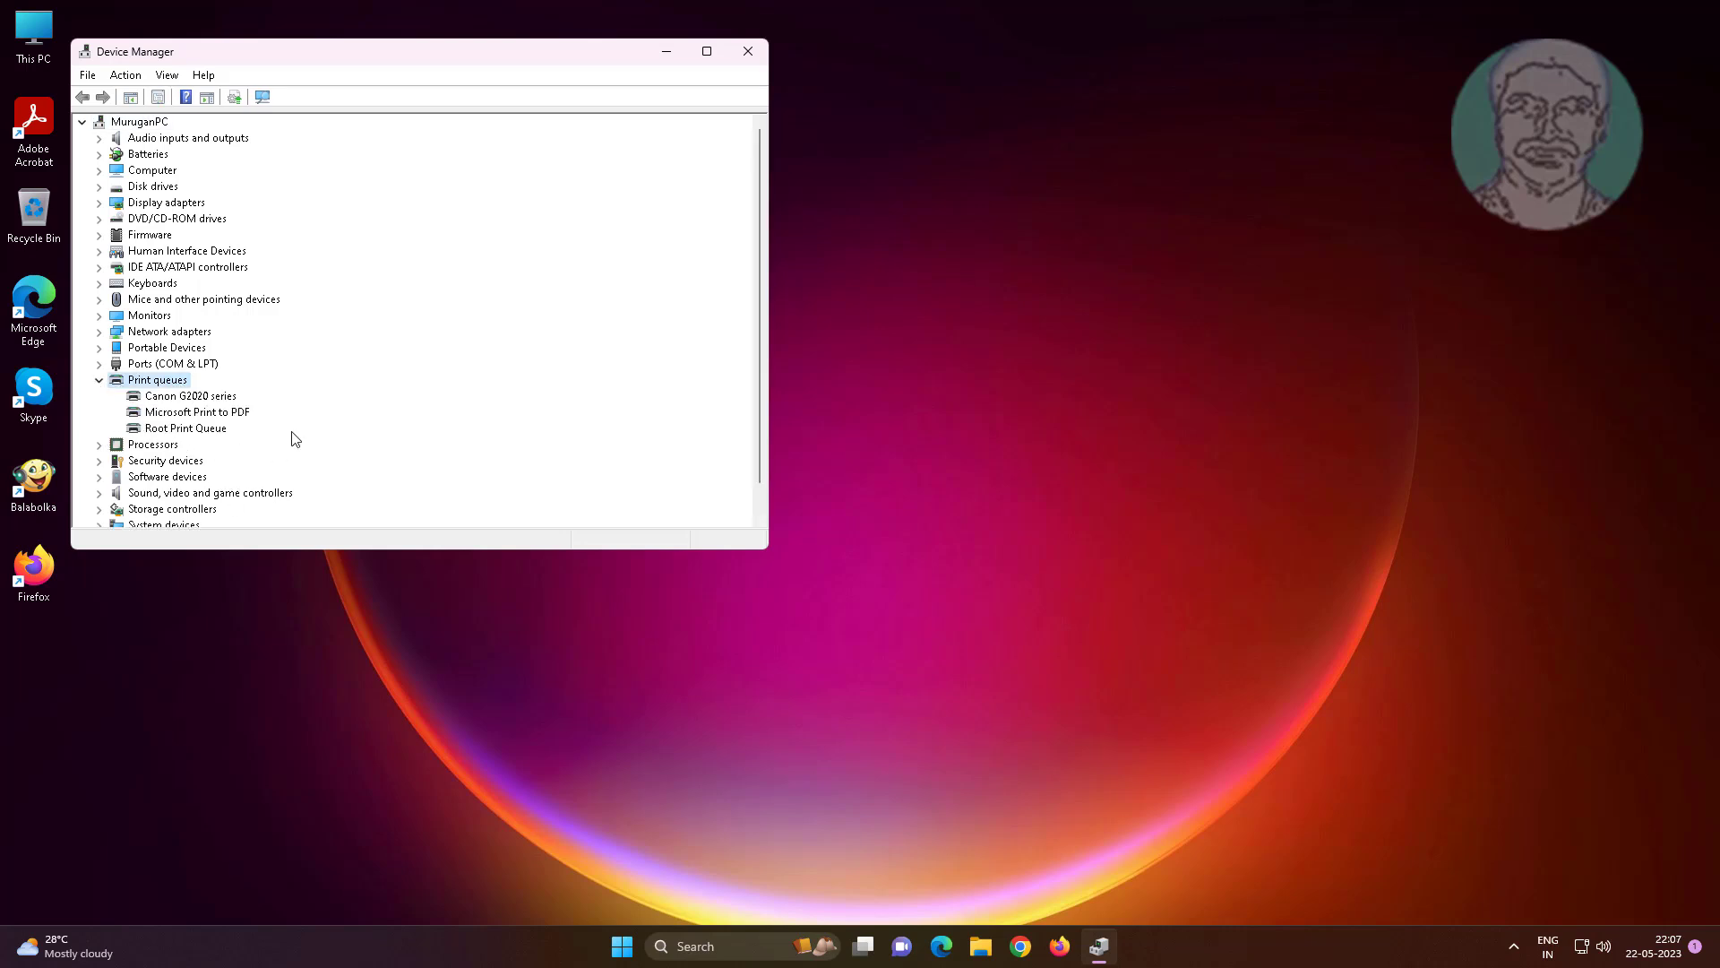
Step: Run an automatic driver update search for the Canon G2020 series print queue, then close Device Manager
left_click(219, 402)
right_click(224, 396)
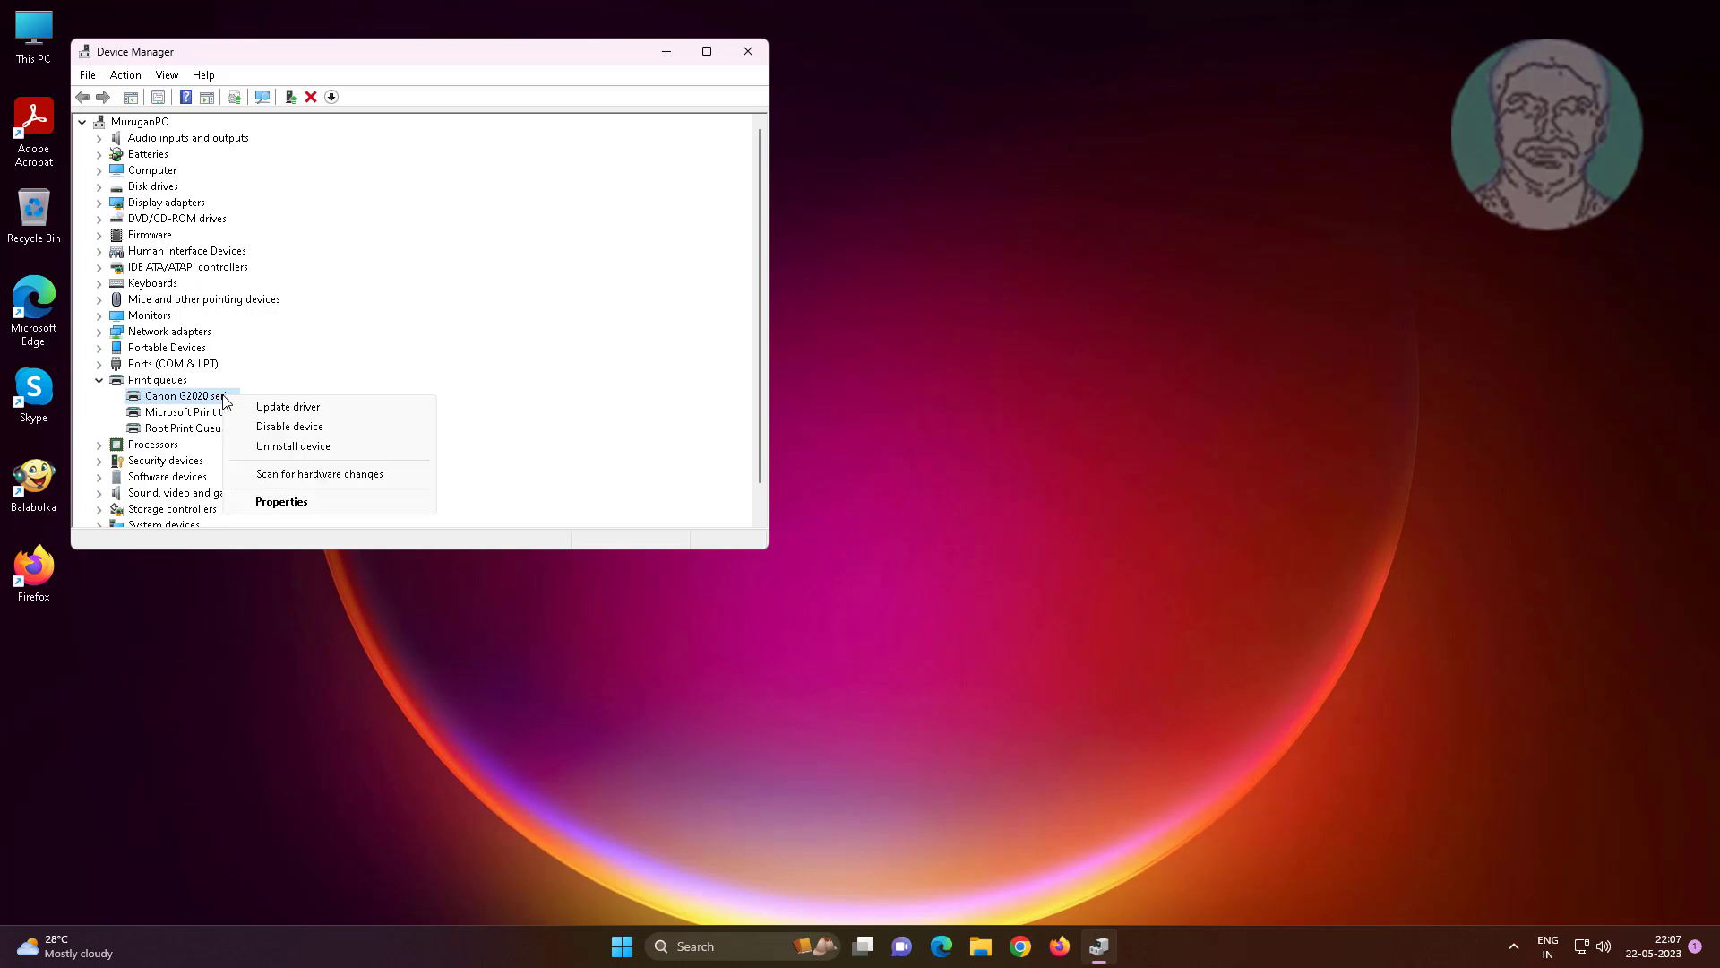
left_click(285, 408)
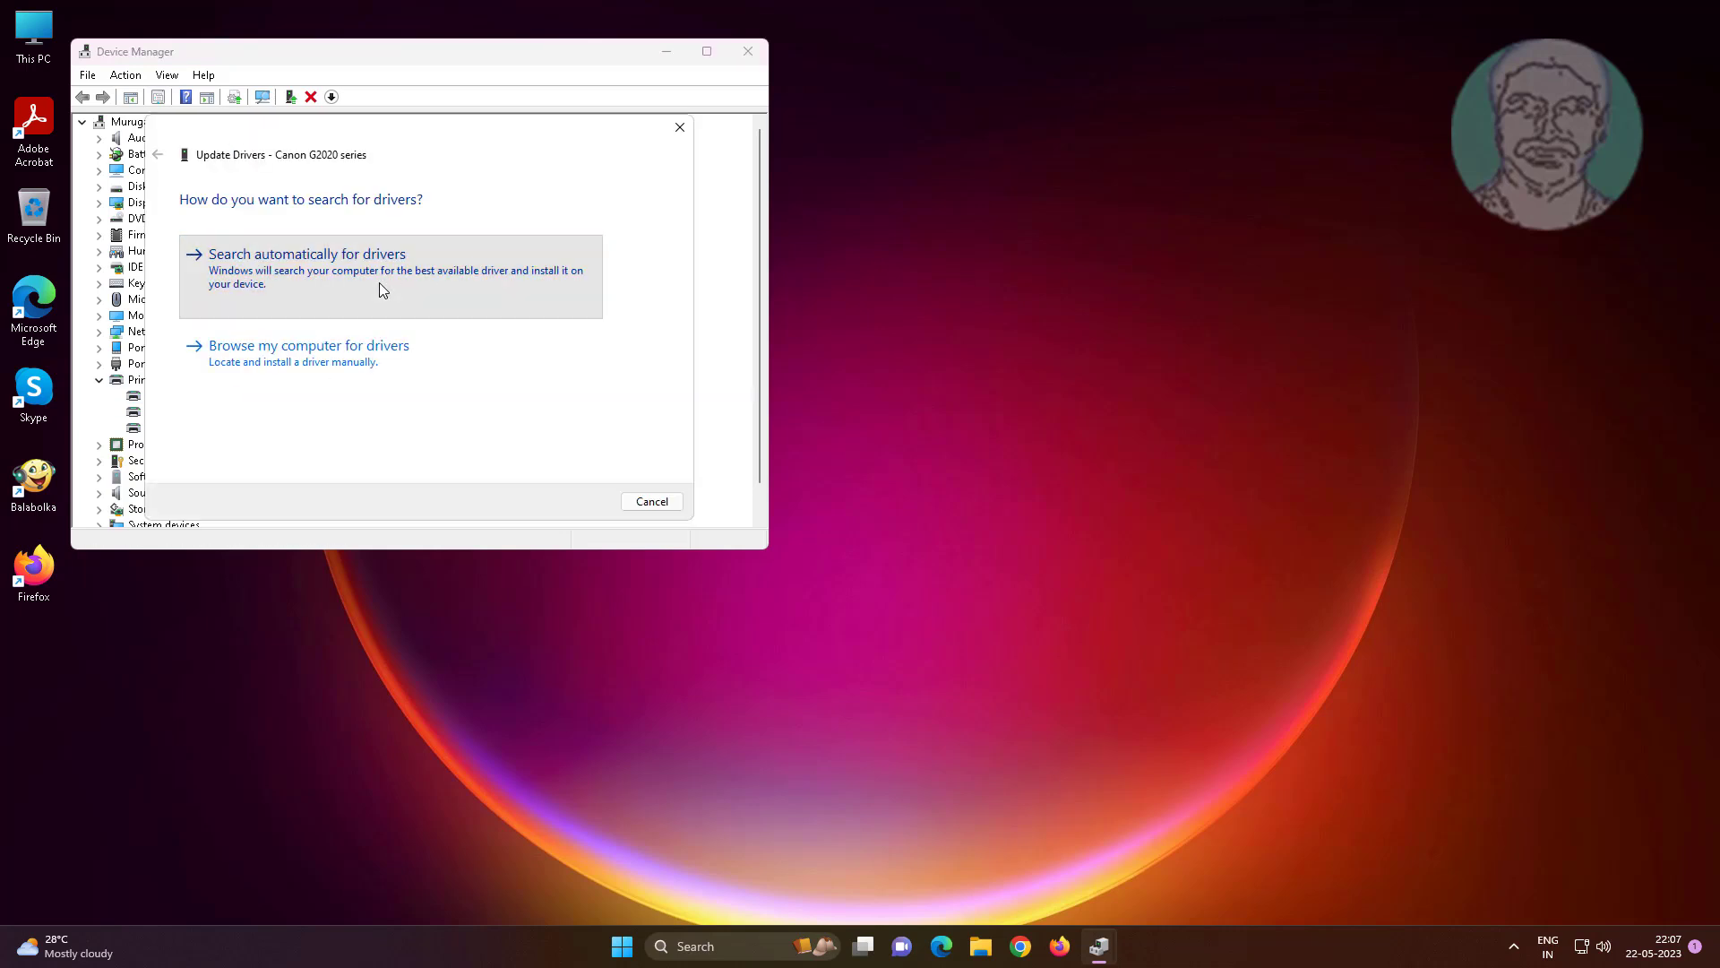
left_click(430, 285)
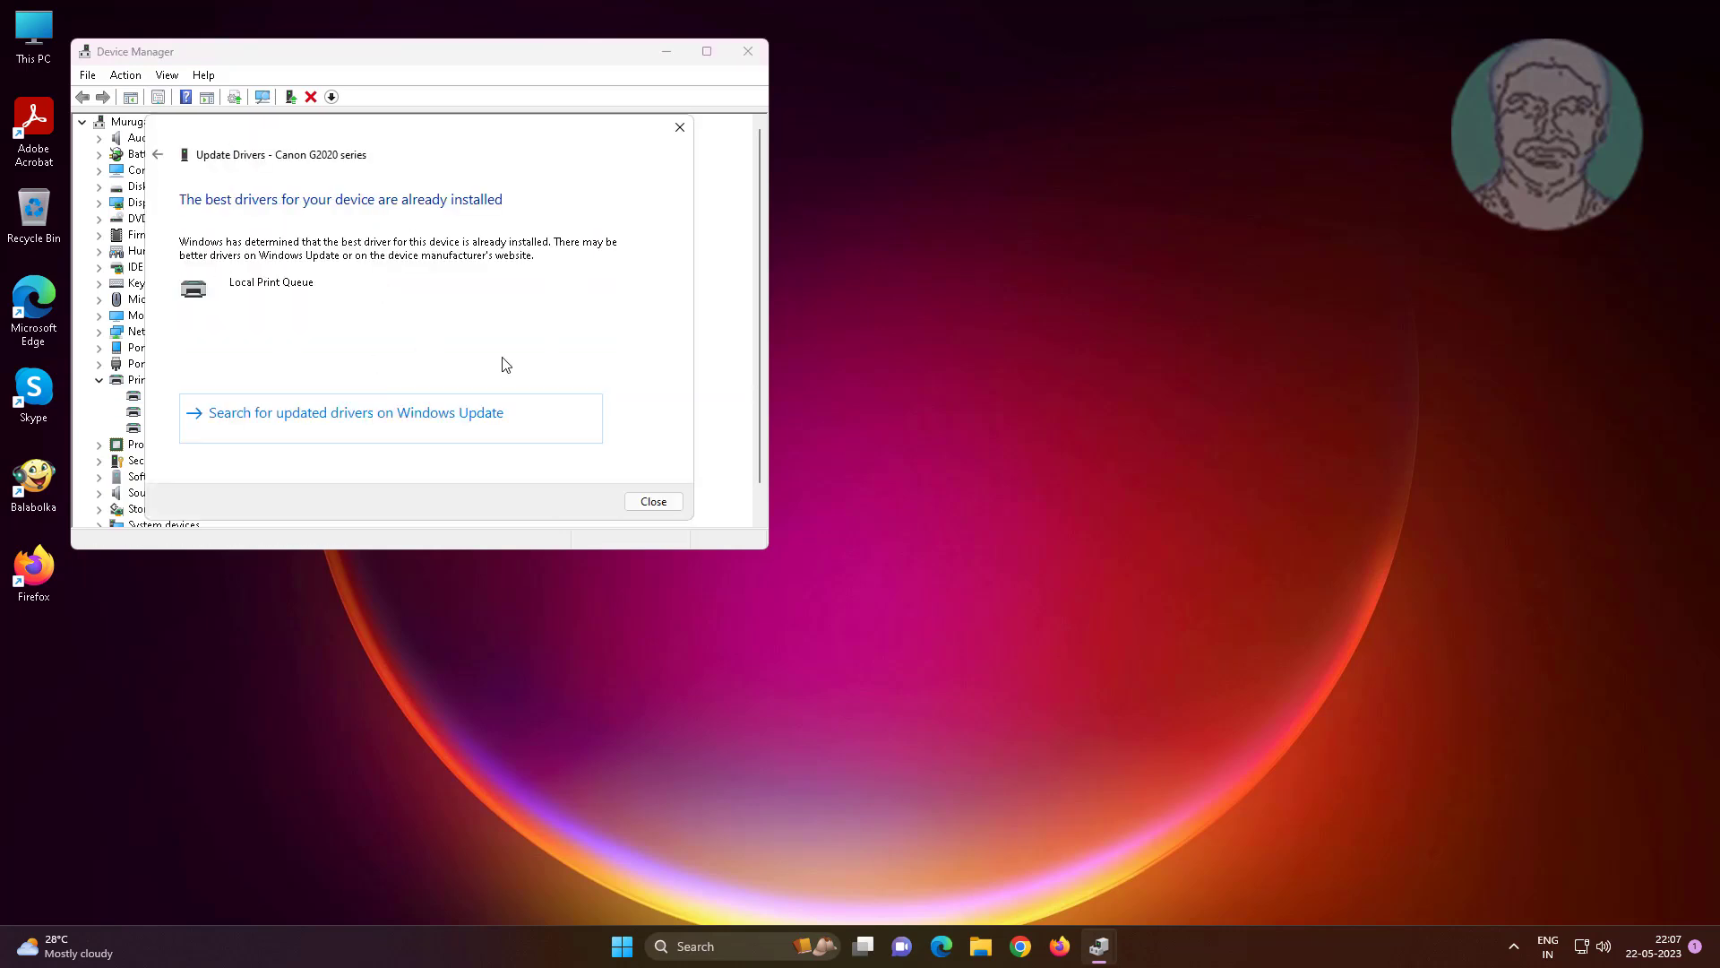
left_click(653, 500)
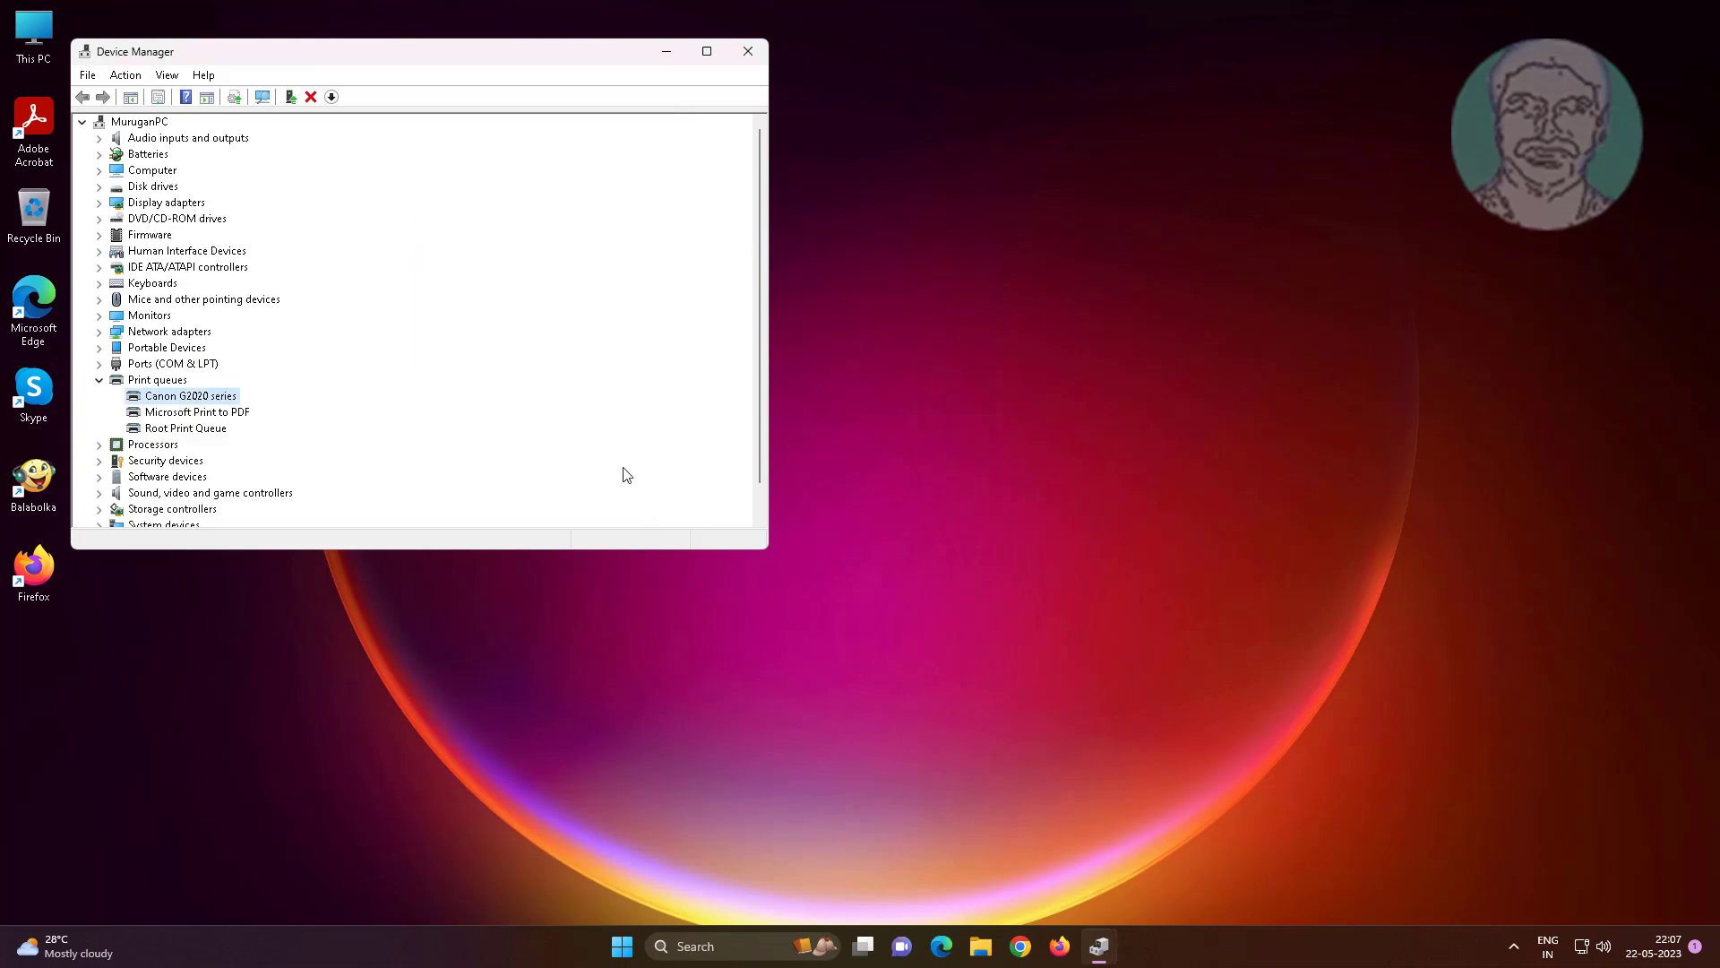
left_click(748, 51)
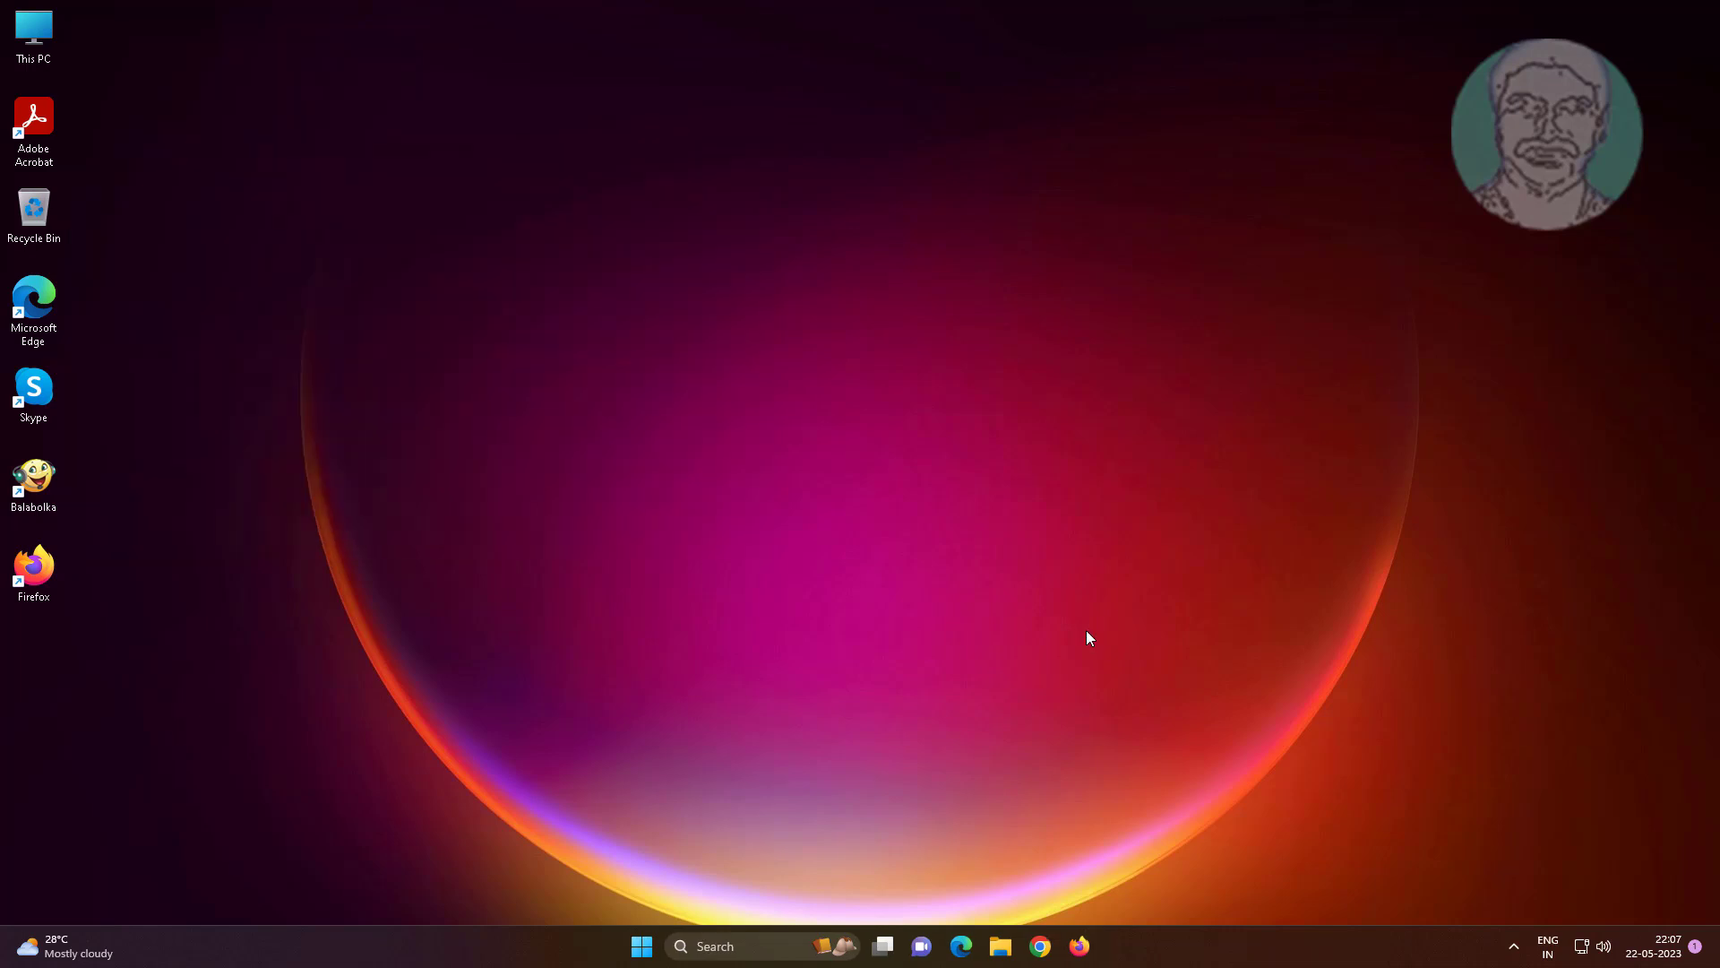
Step: Search Windows for services, open the Services app and bring up the properties of the Print Spooler service
left_click(757, 946)
type("services")
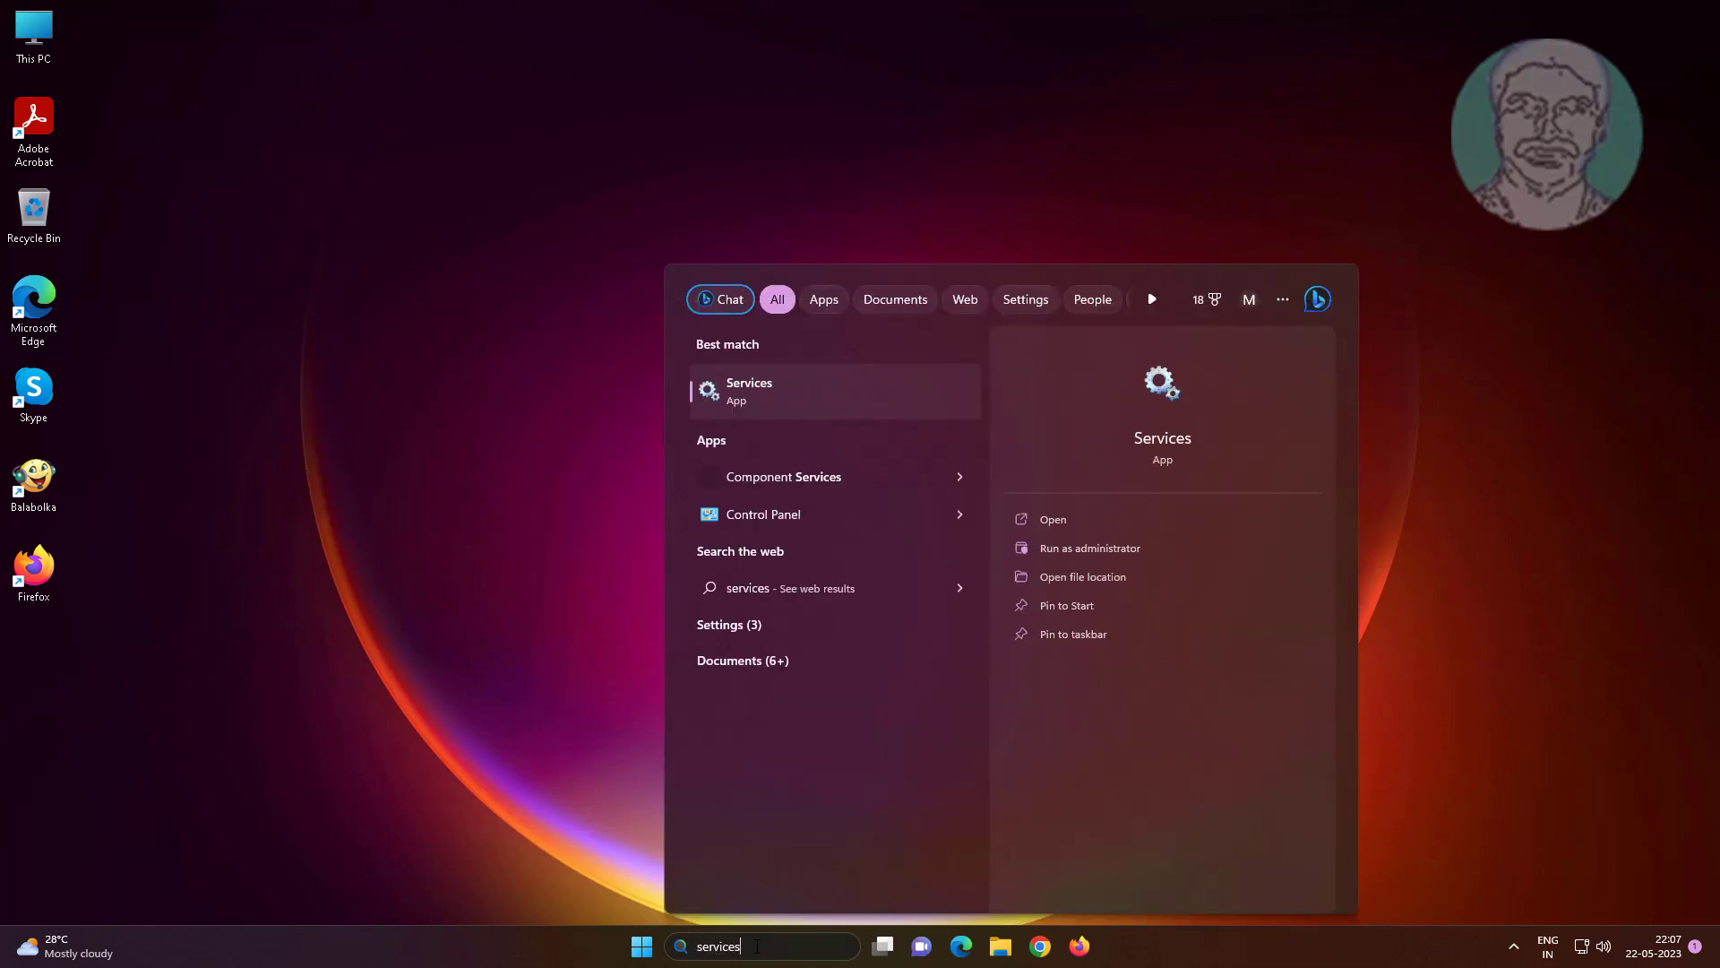
left_click(800, 395)
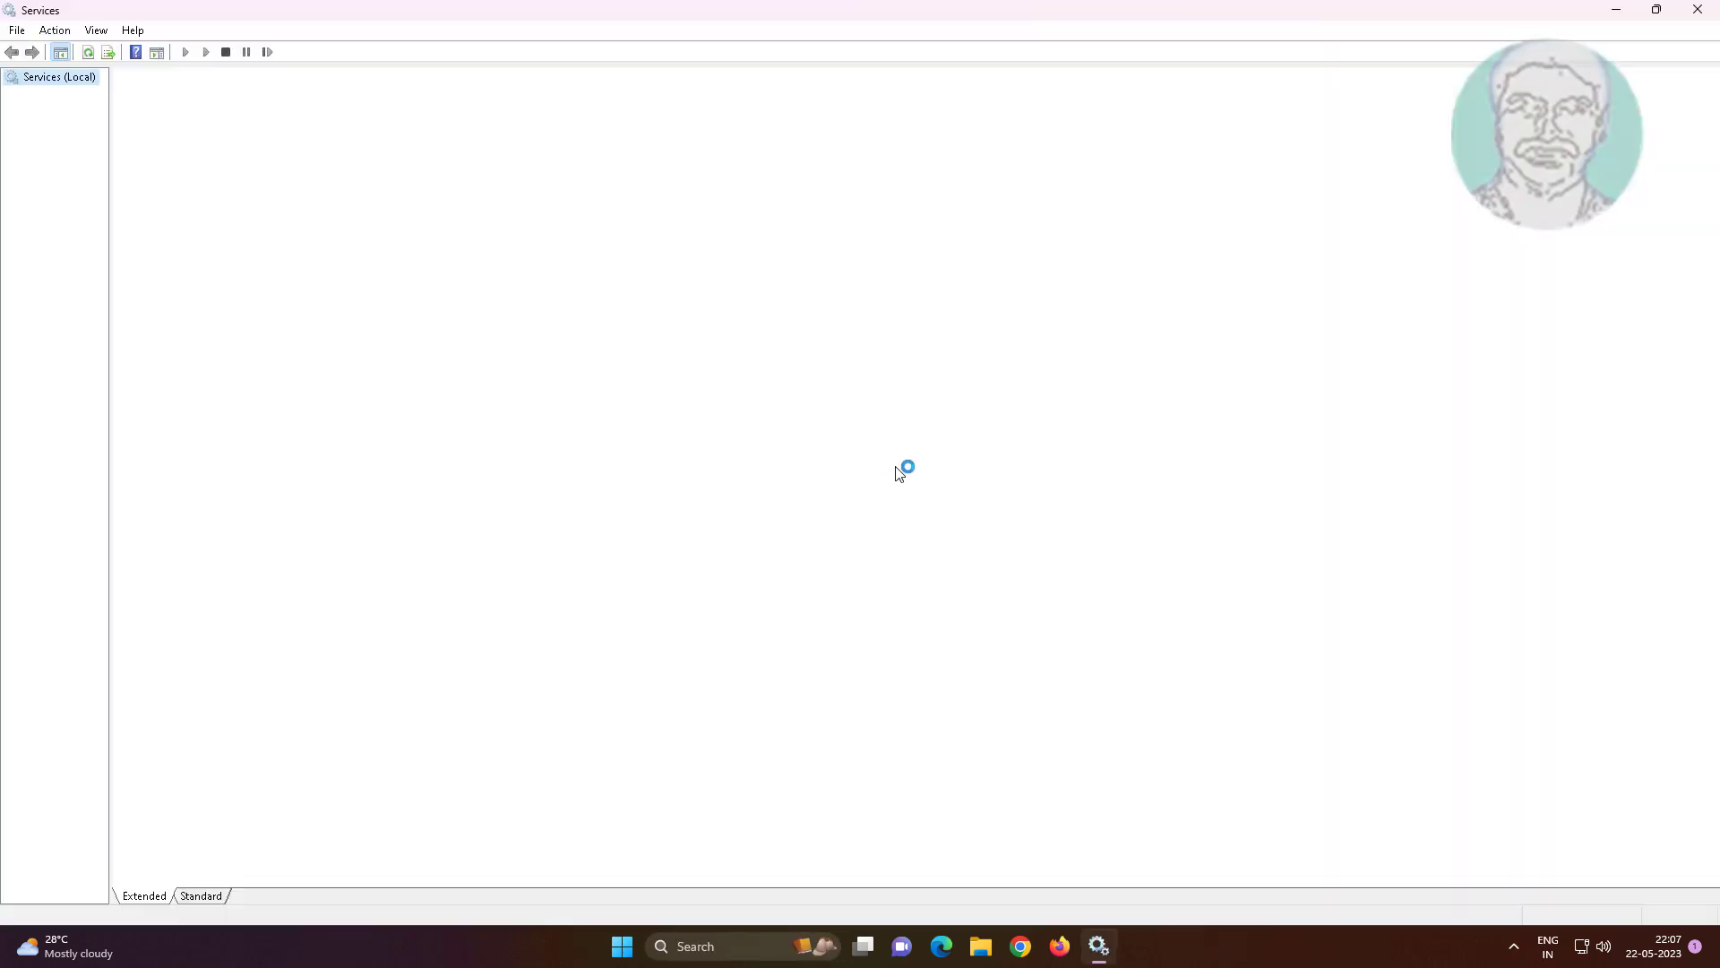
left_click(417, 466)
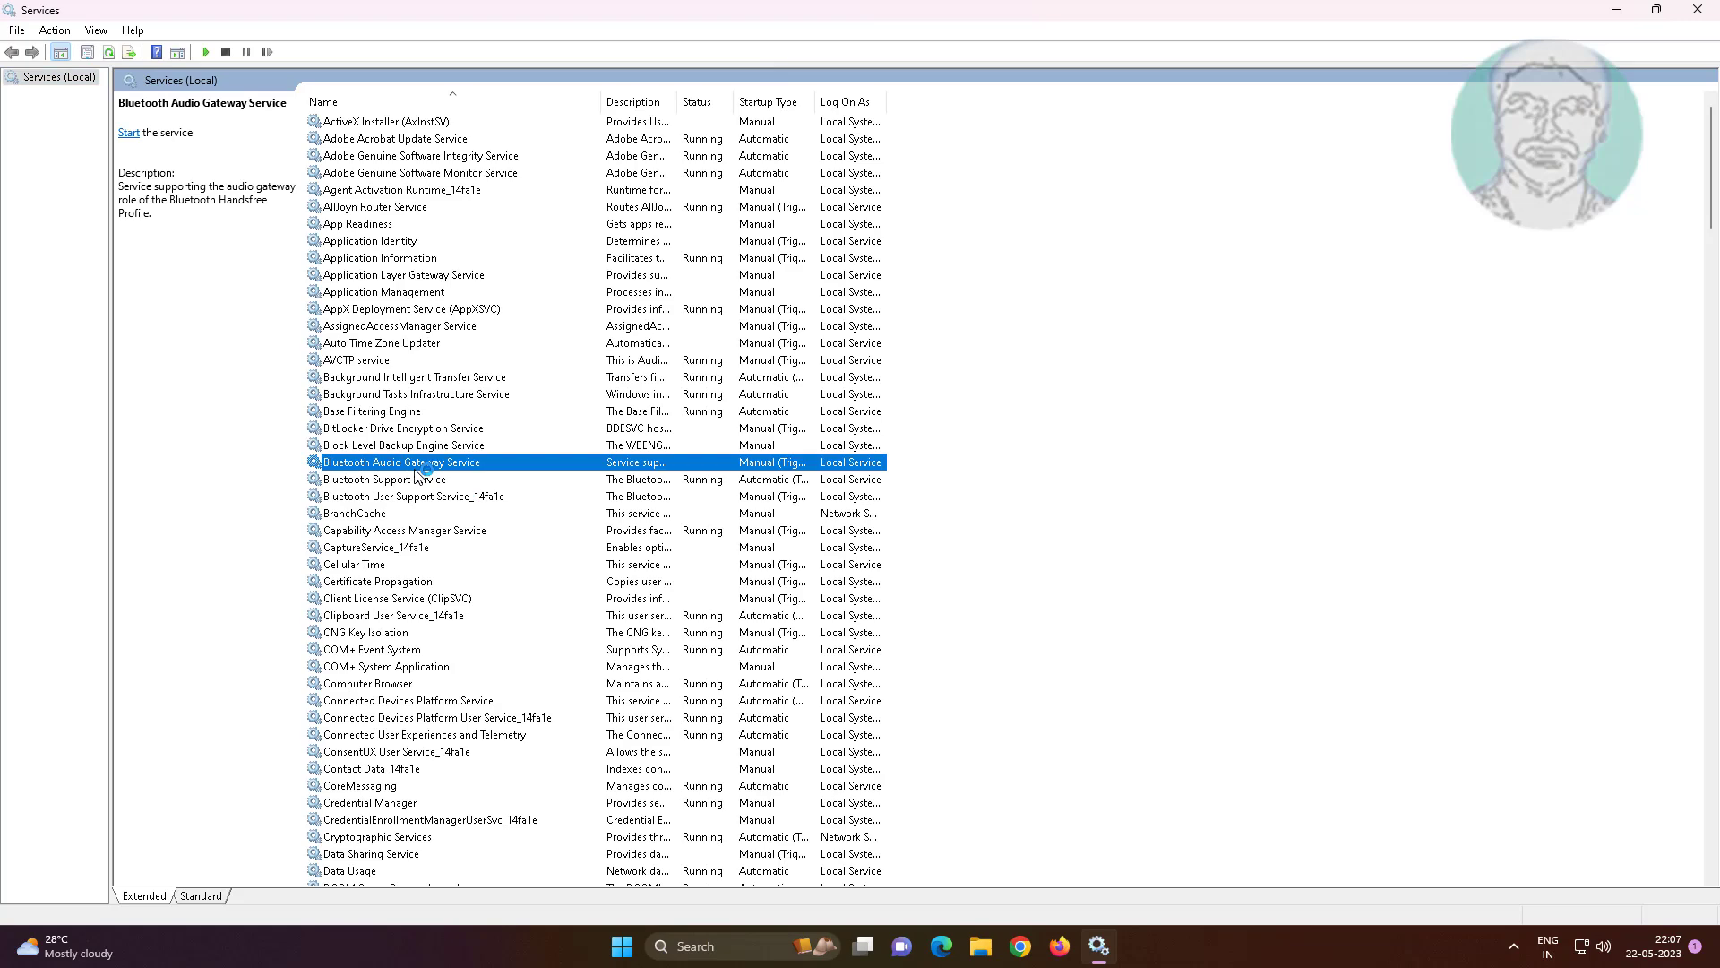
key("p")
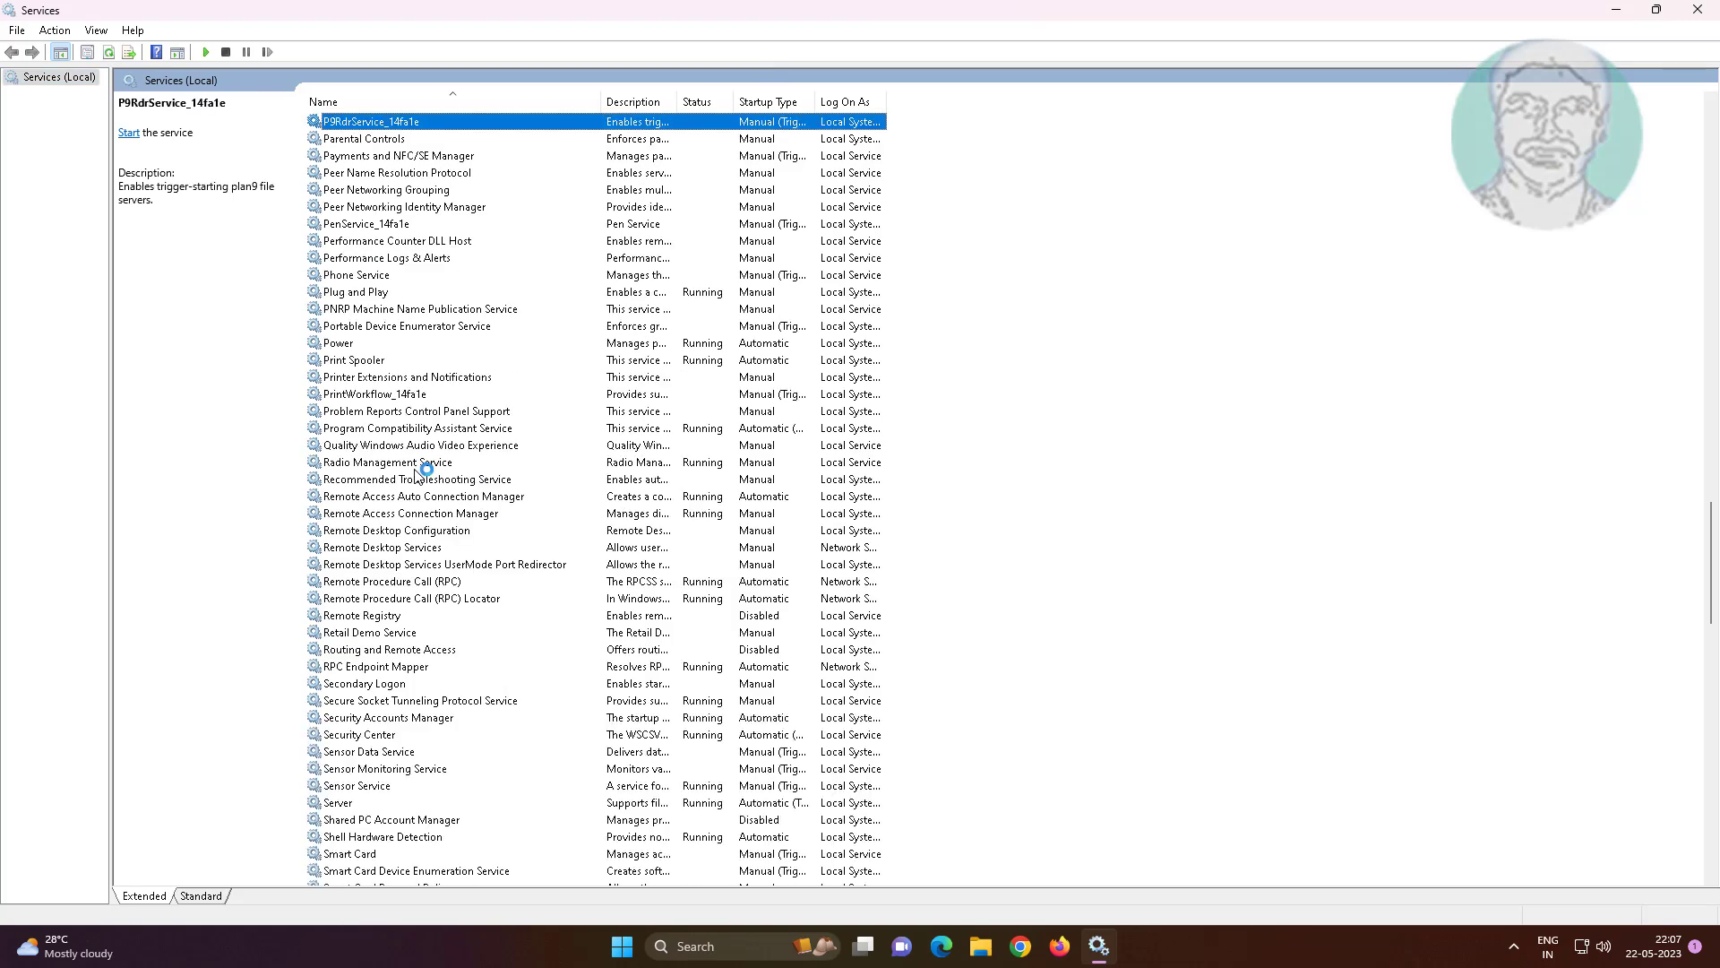
left_click(376, 362)
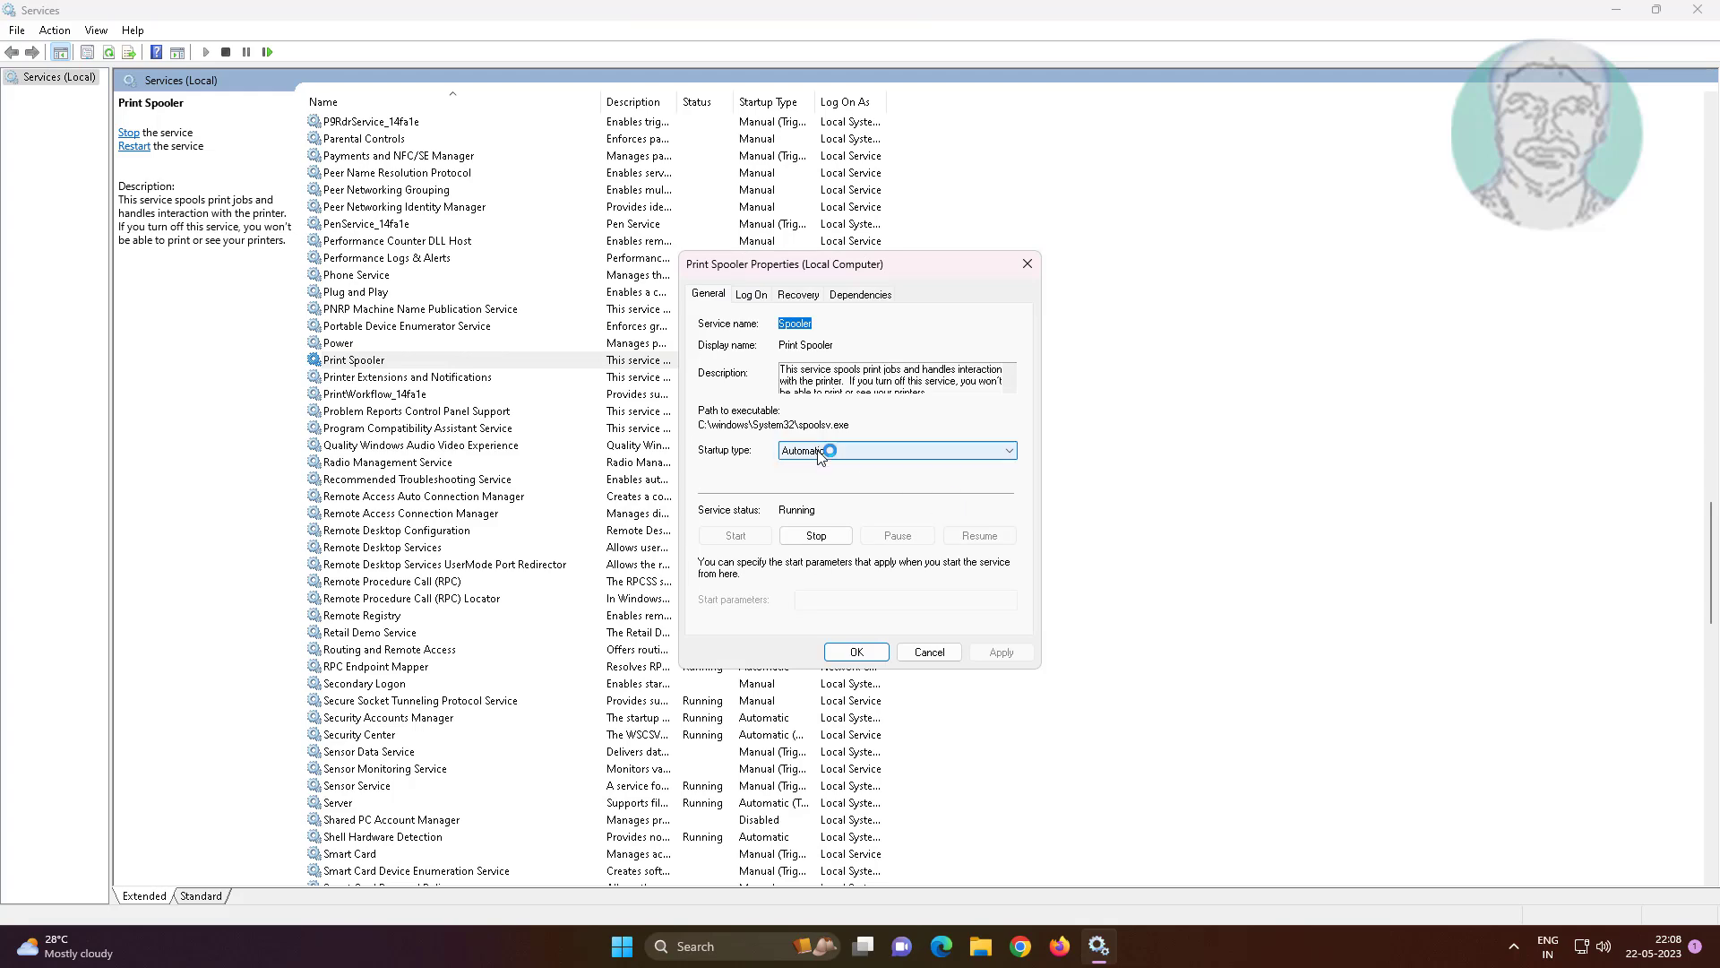
Step: Stop and restart the Print Spooler service with its startup type set to Automatic, apply the settings and close Services
left_click(817, 536)
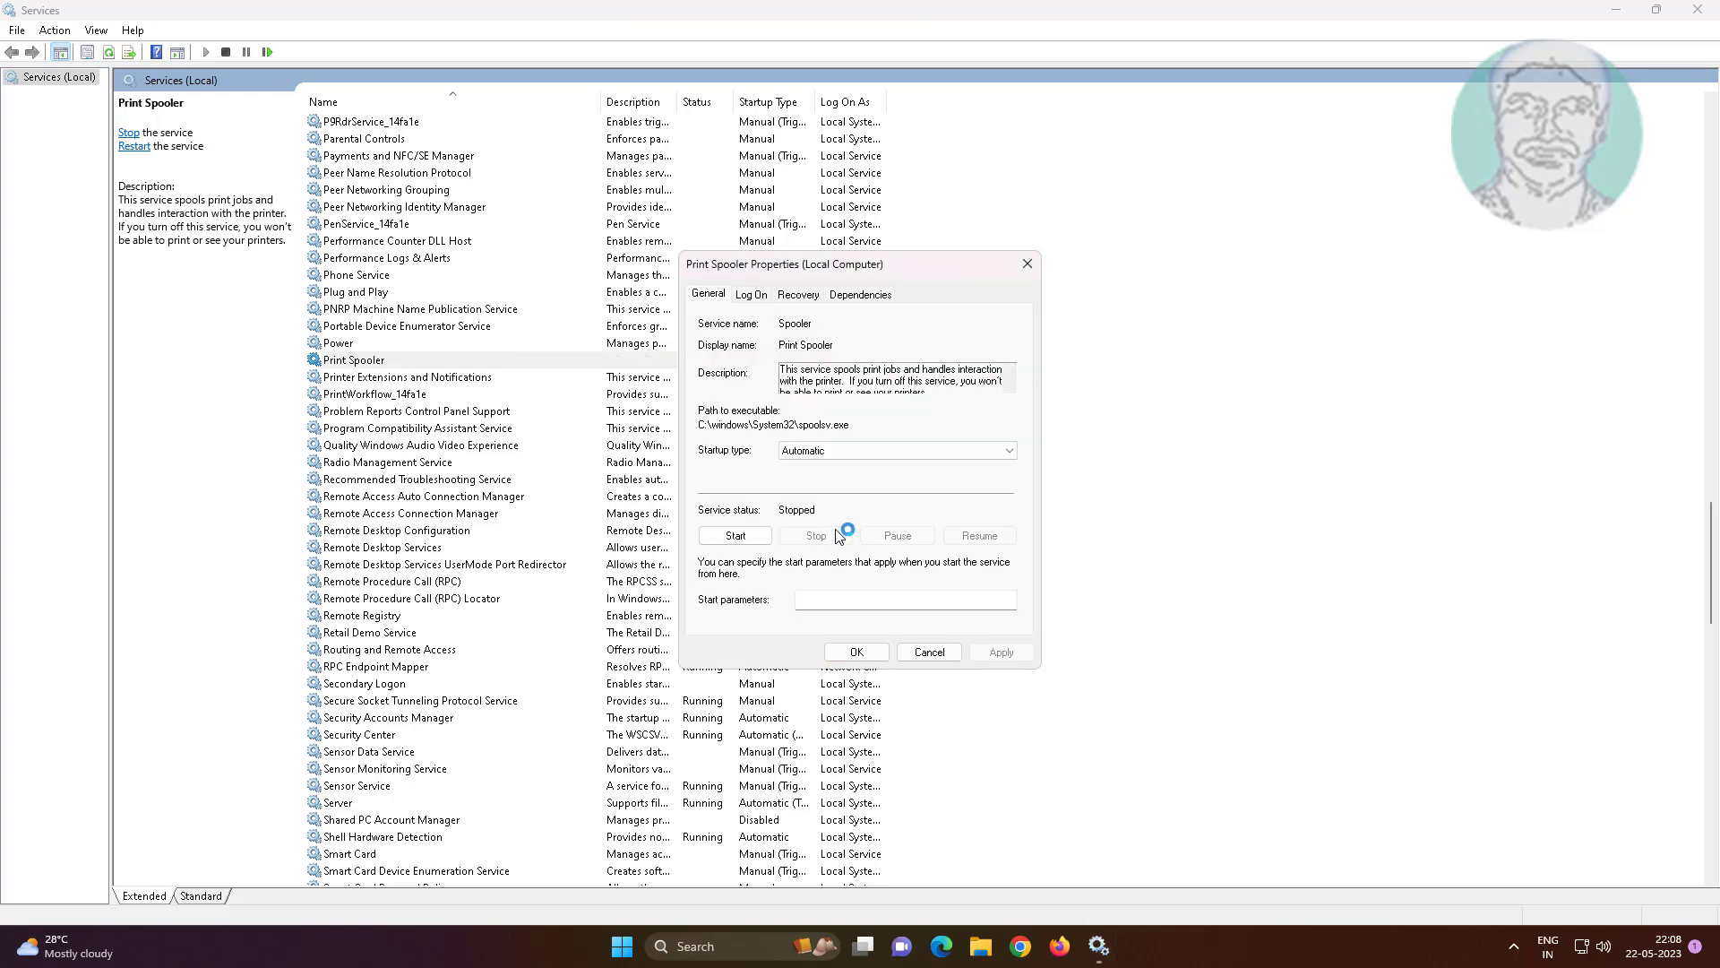
left_click(862, 450)
left_click(807, 466)
left_click(762, 537)
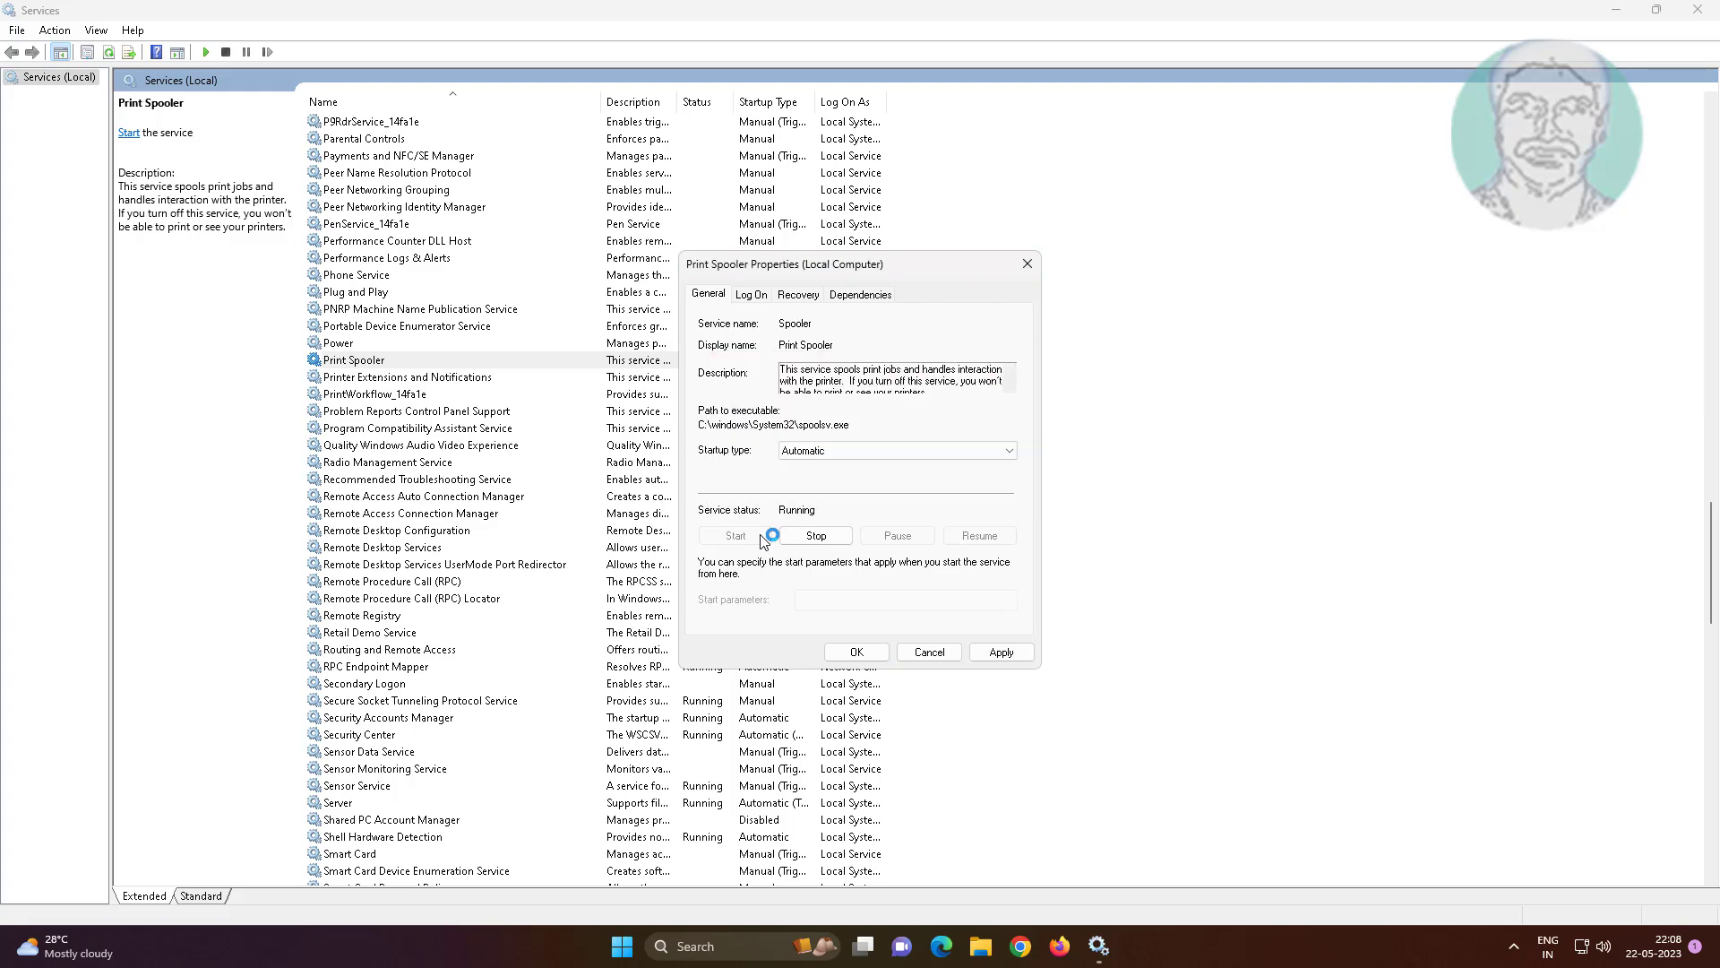
left_click(998, 651)
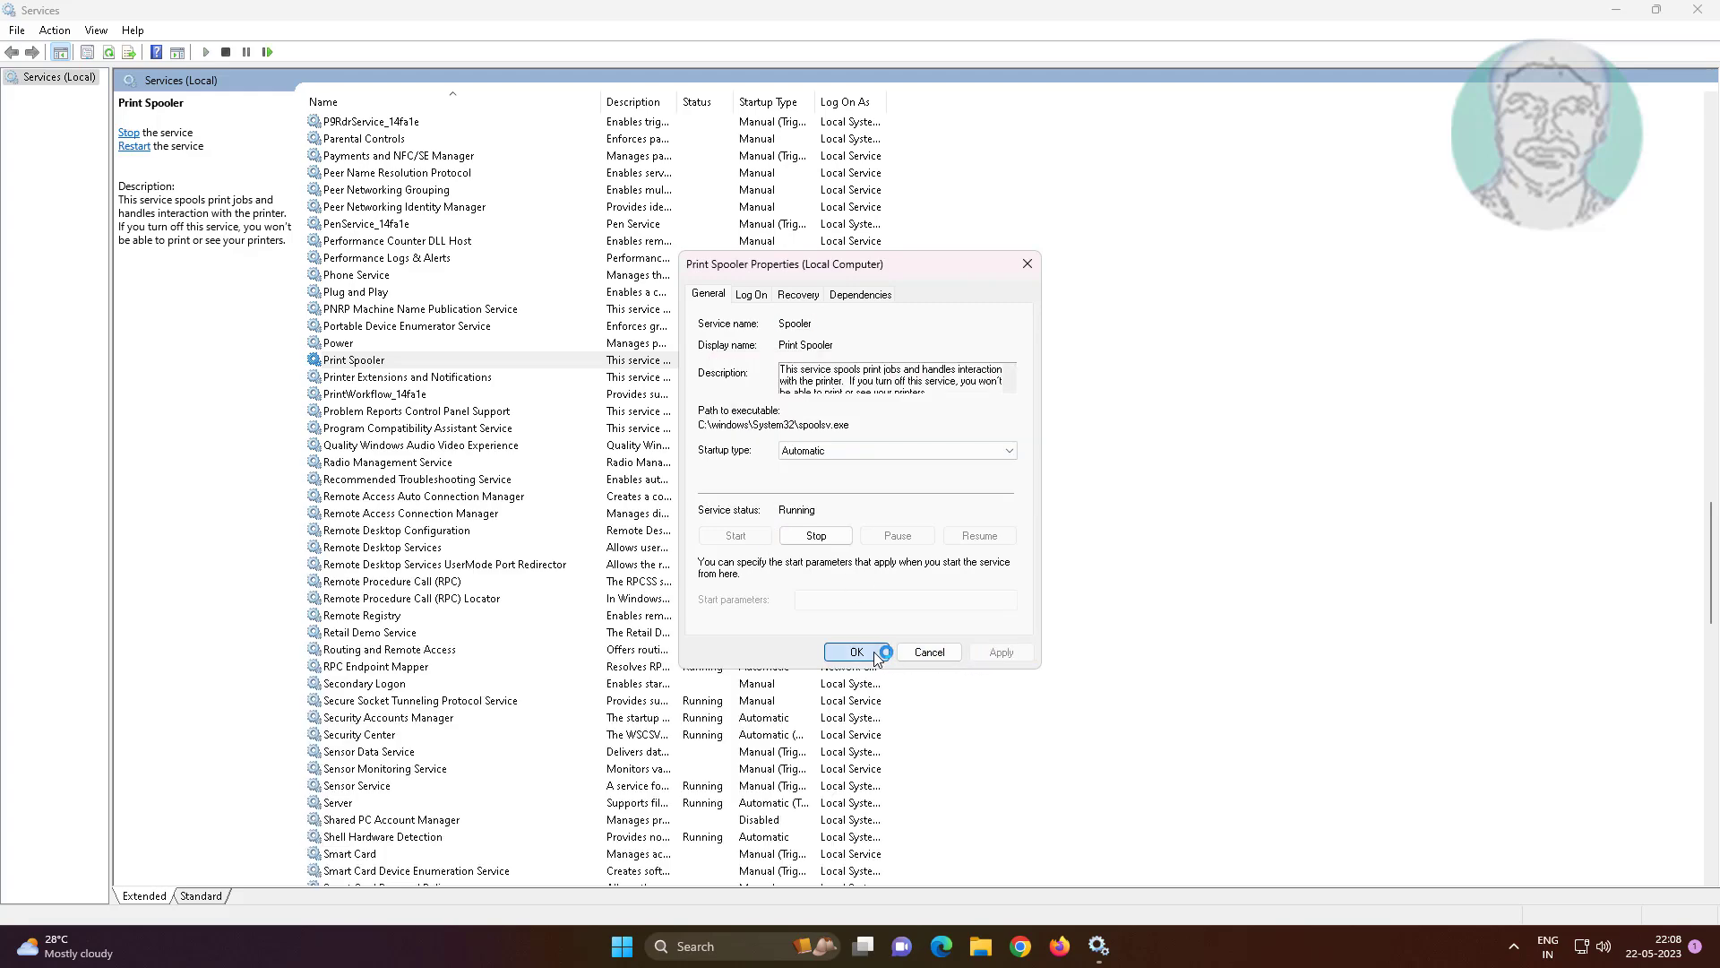
left_click(869, 652)
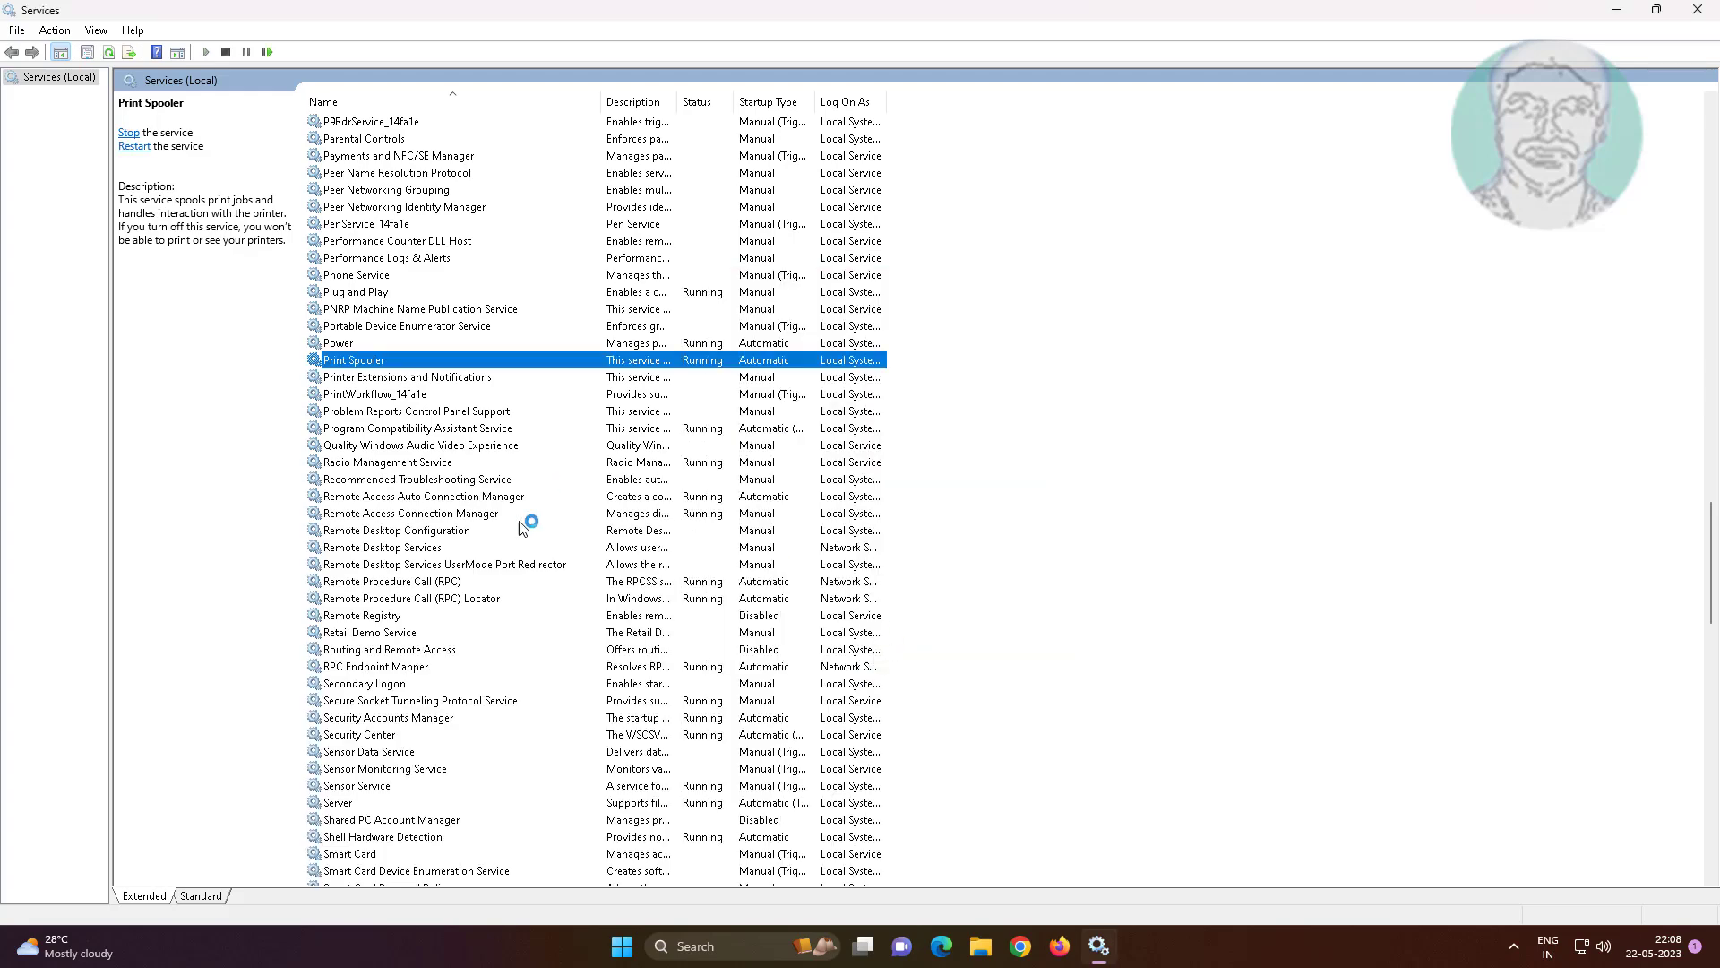
left_click(1698, 9)
Step: Open the Windows Update page in the Settings app and run a check for updates
left_click(642, 945)
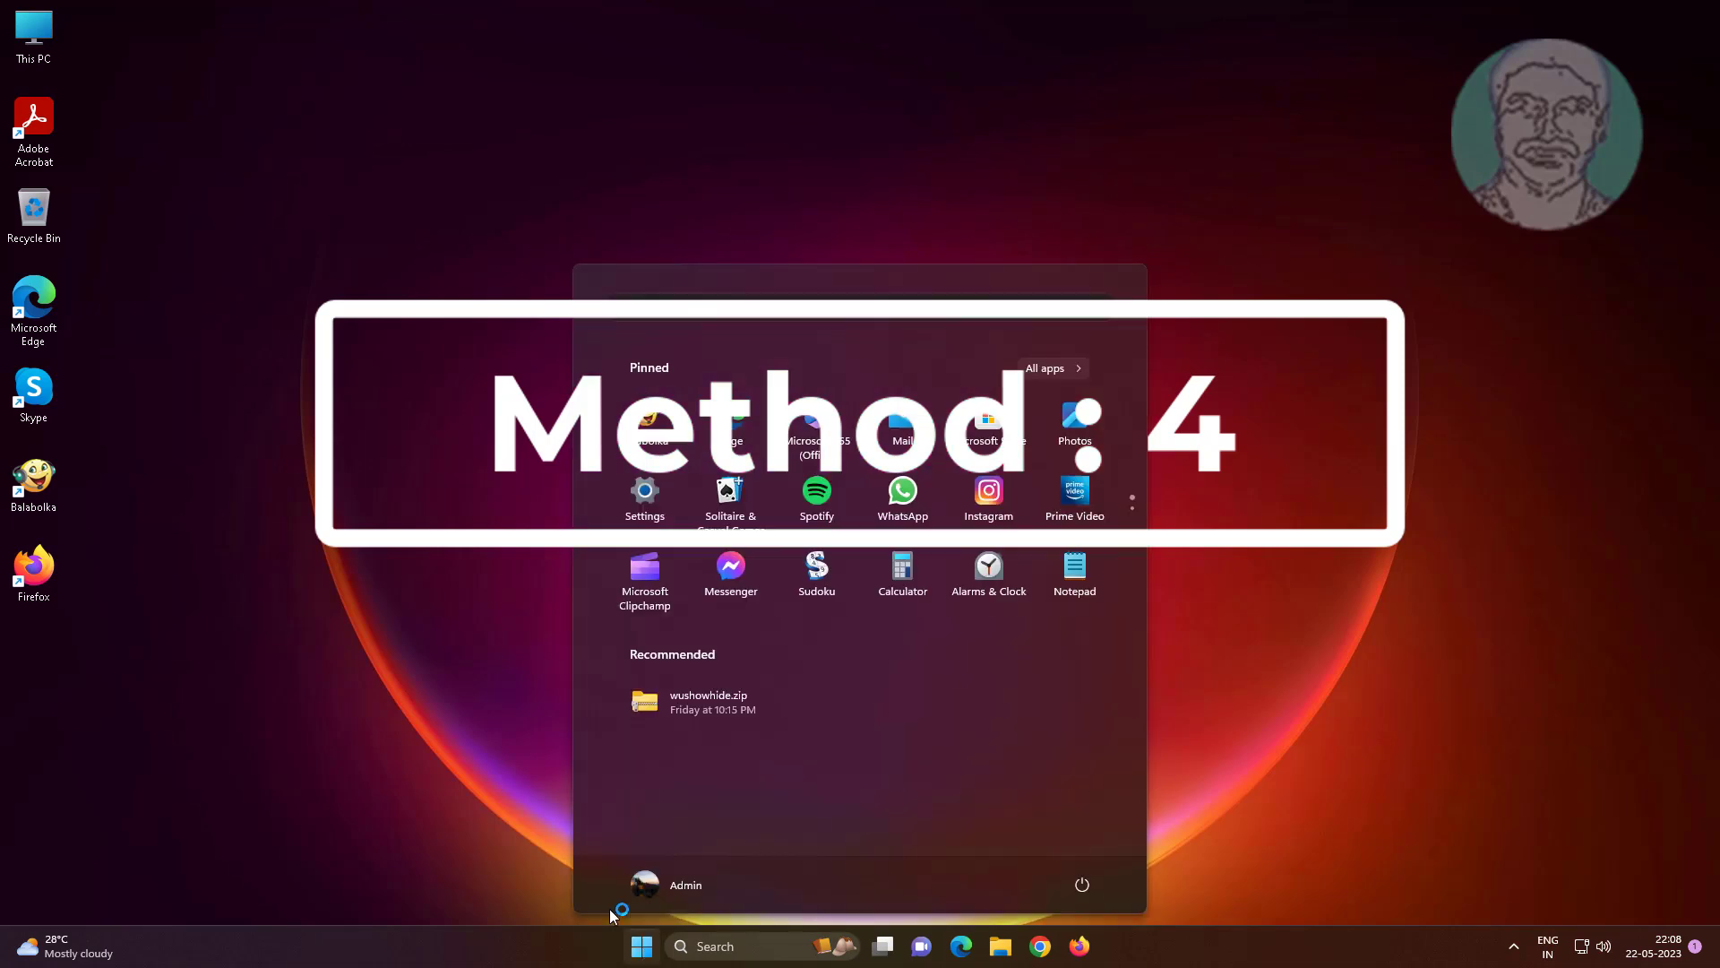
left_click(643, 529)
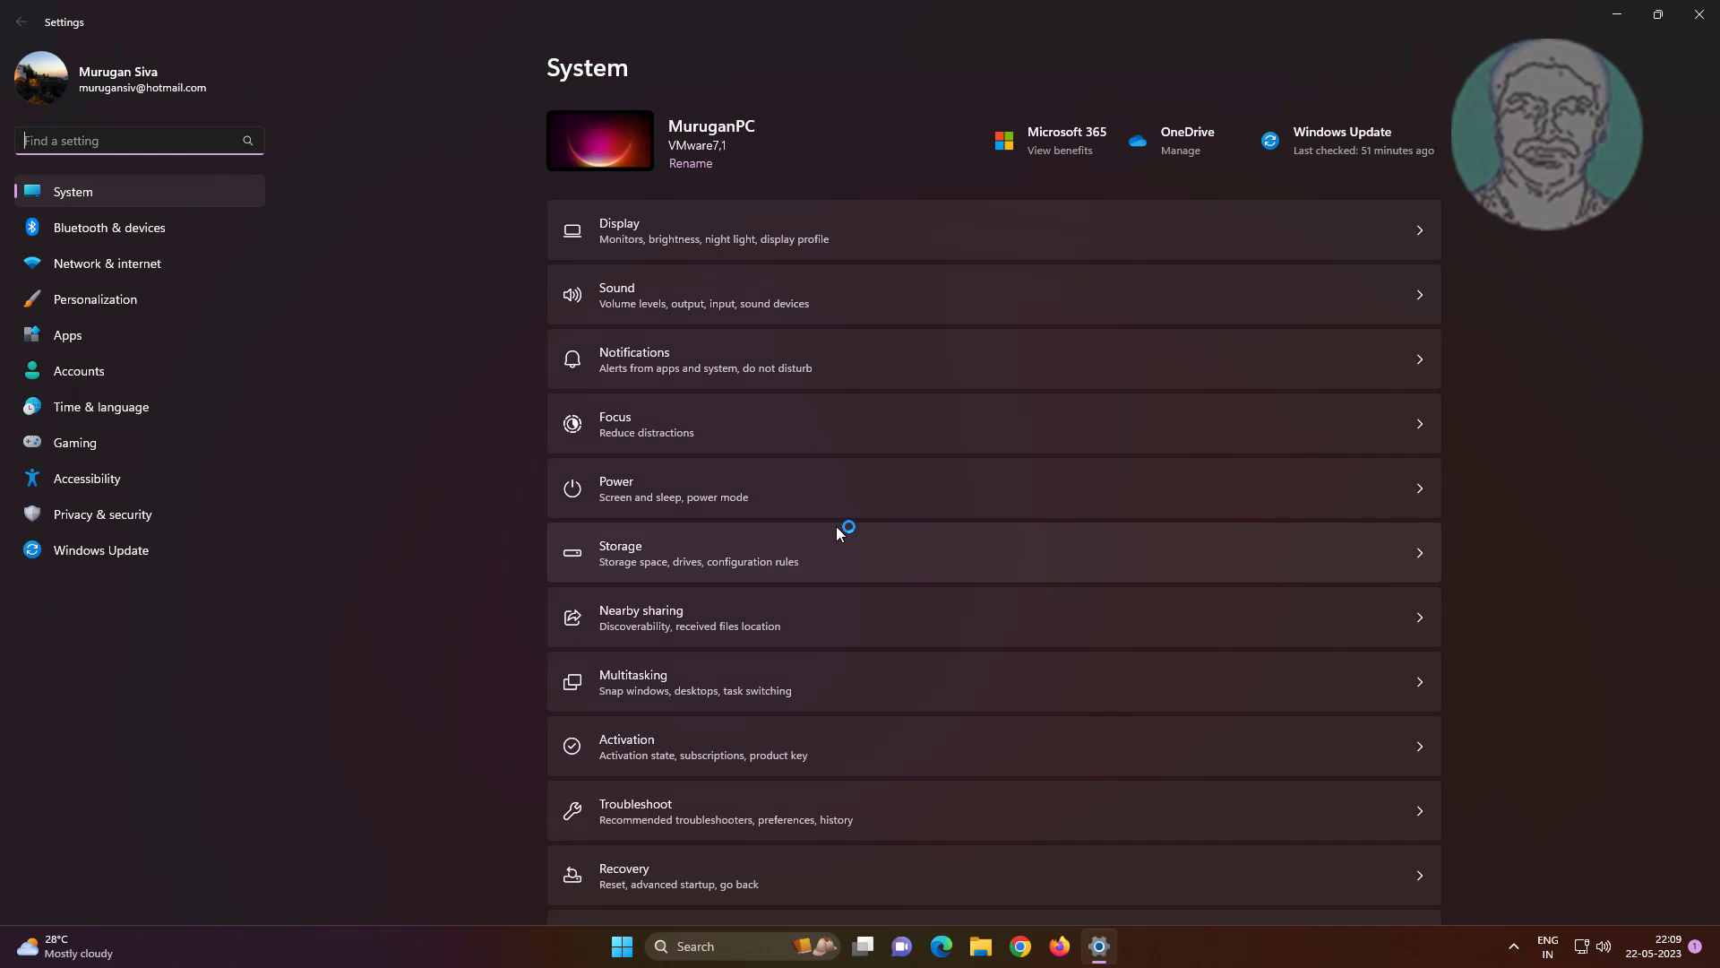
left_click(155, 551)
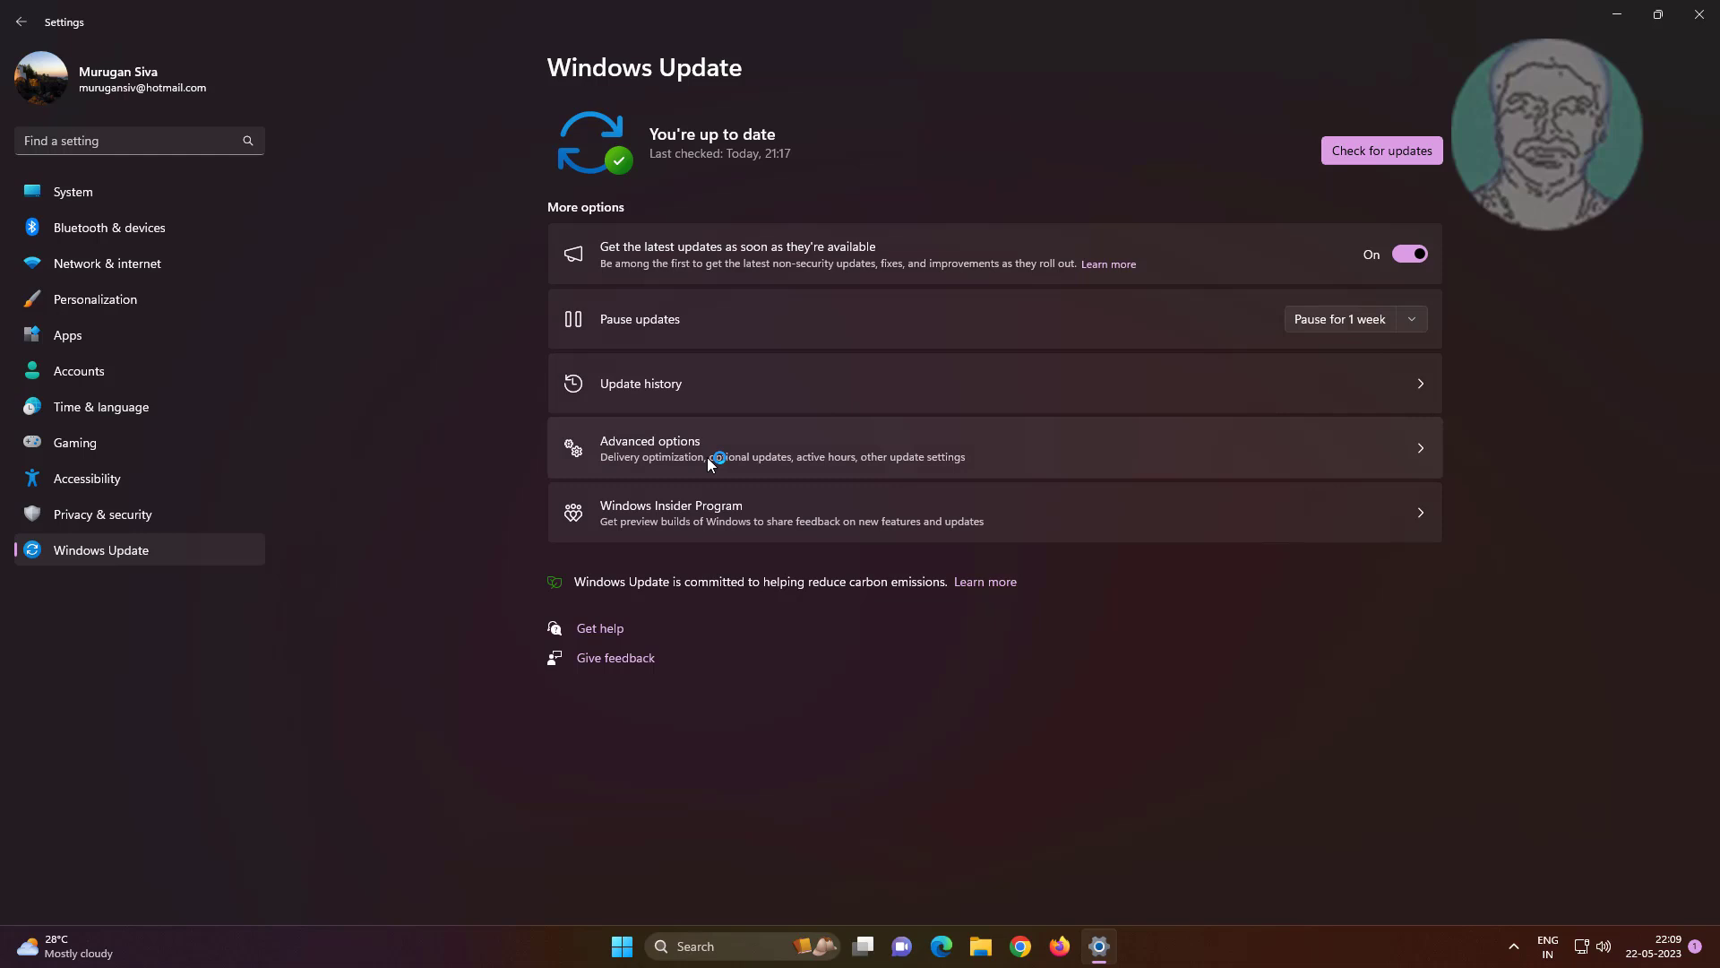
left_click(1362, 145)
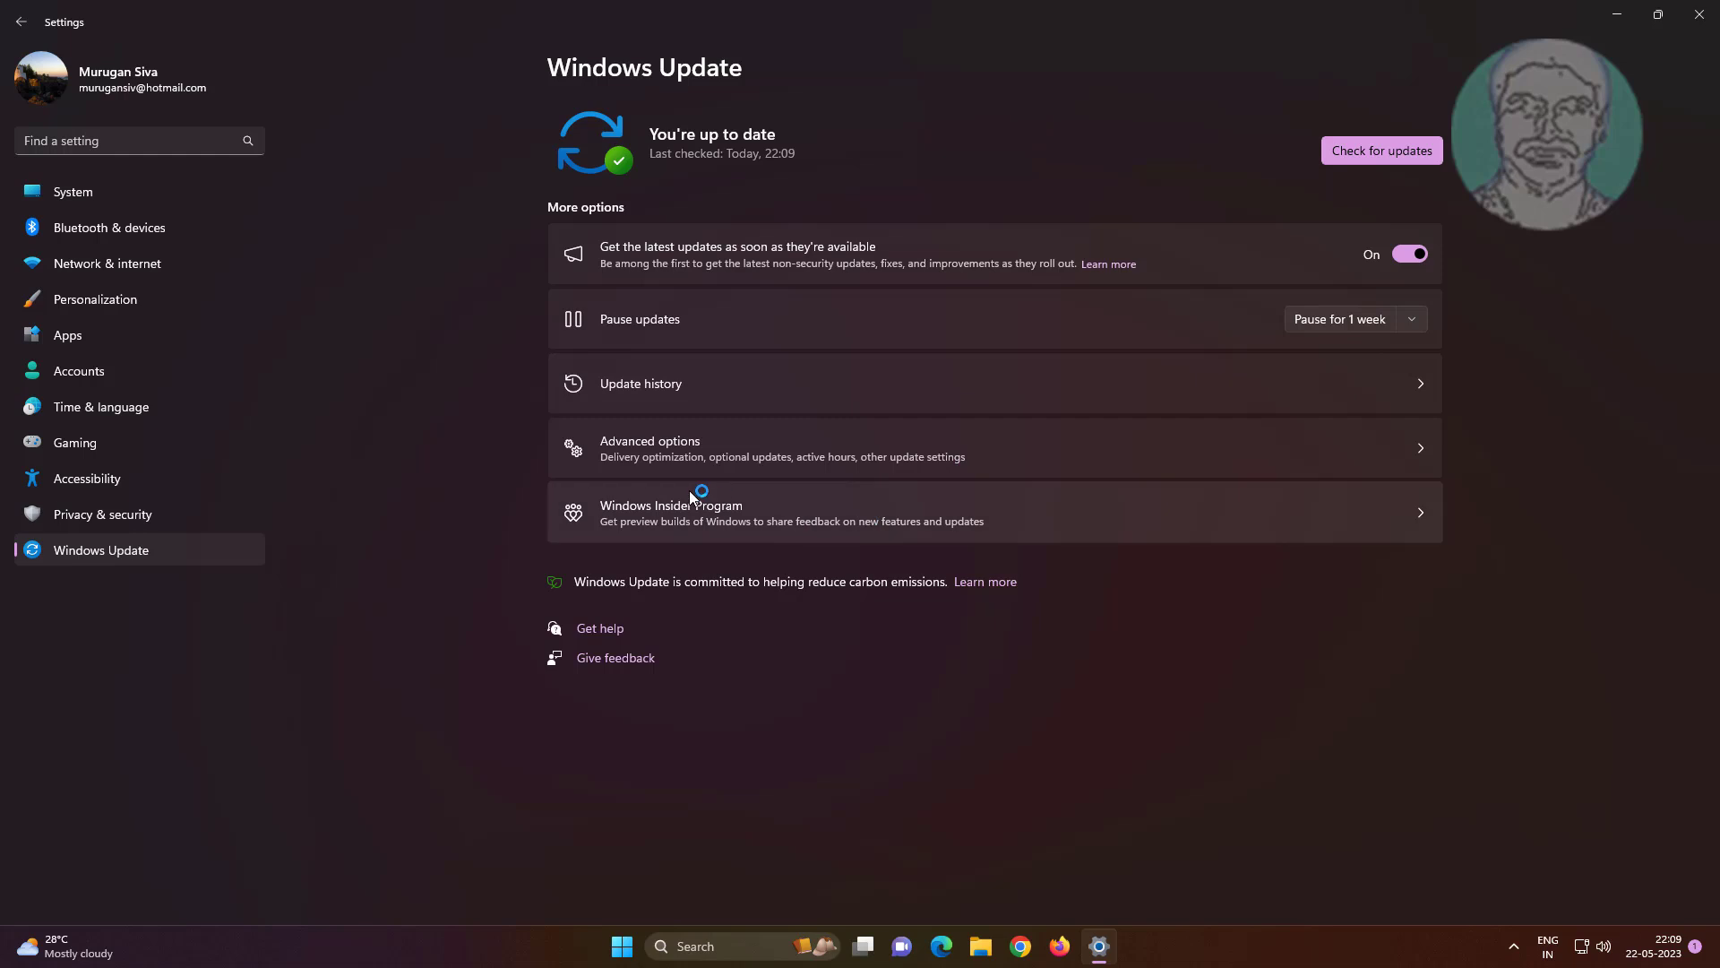
Step: Check the optional updates under the advanced options of Windows Update, then close Settings
left_click(687, 457)
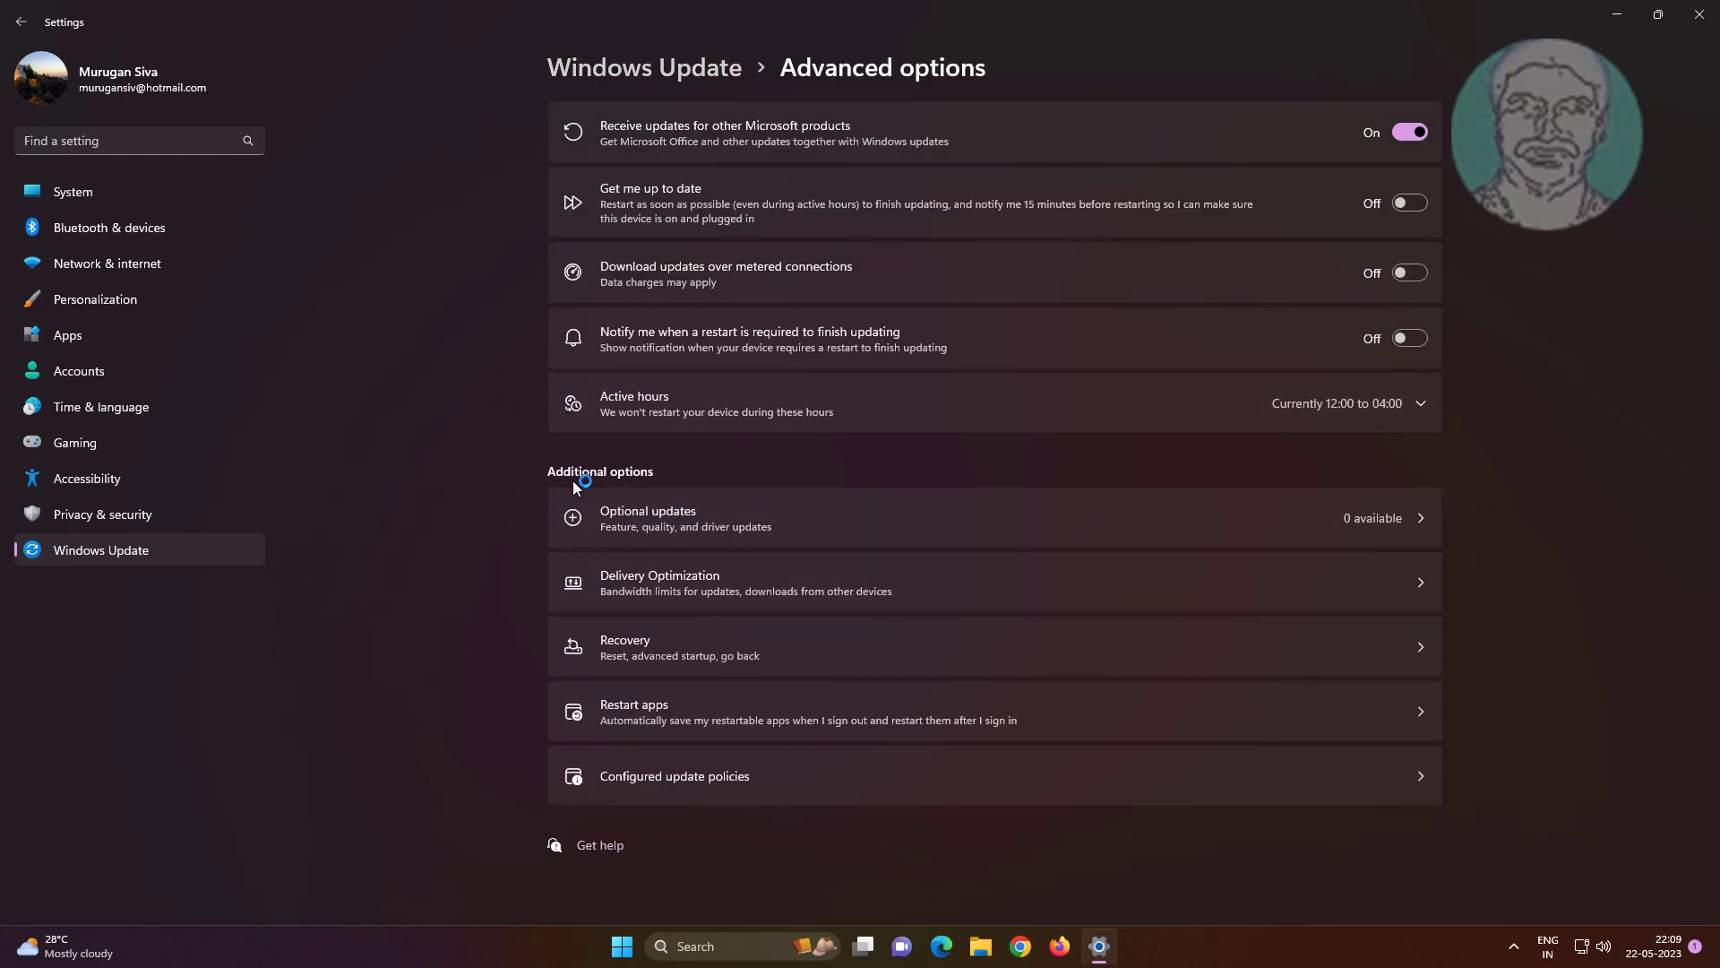
left_click(697, 523)
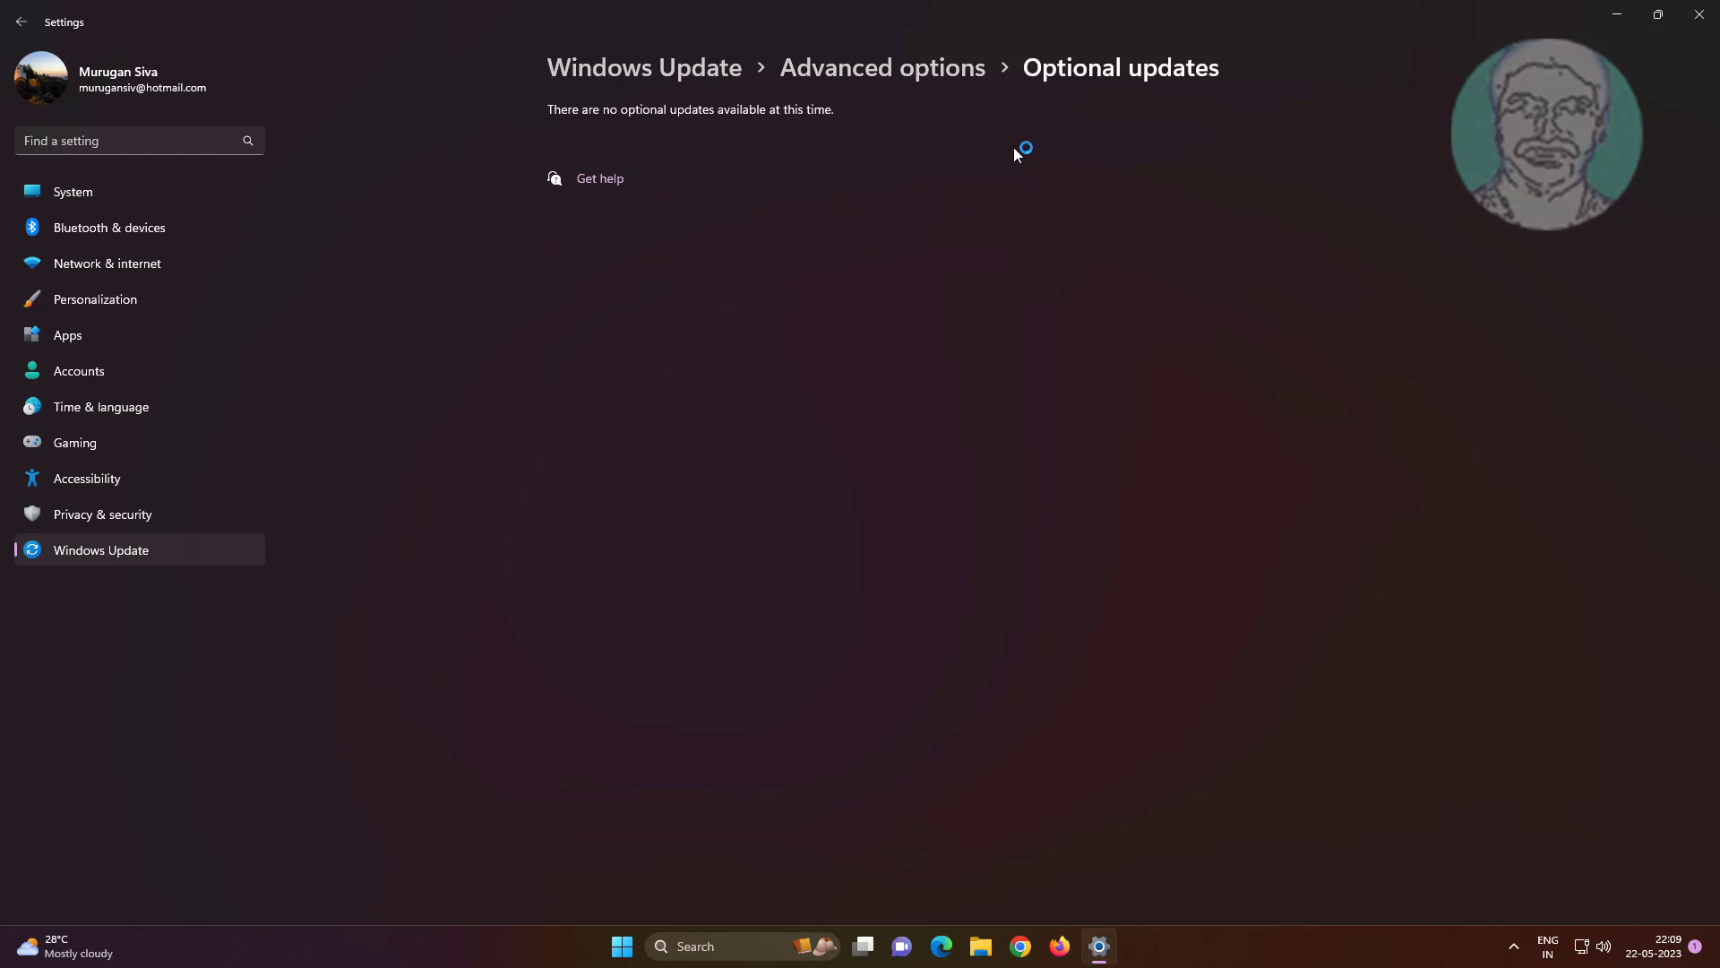
left_click(1683, 20)
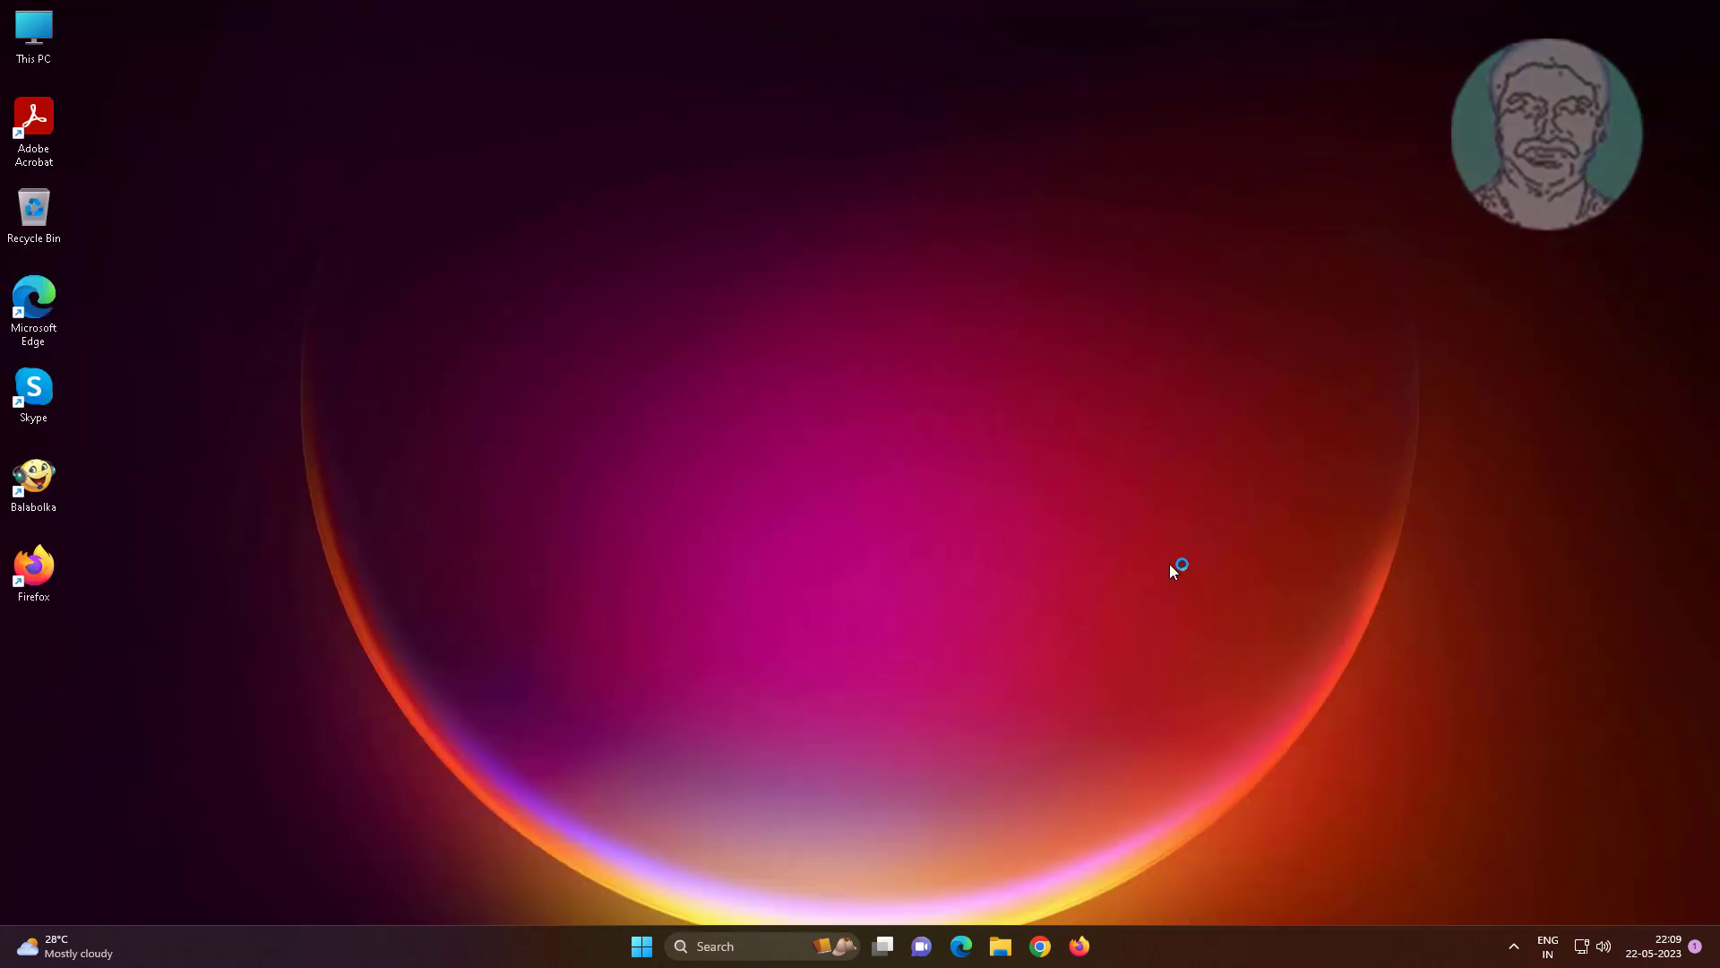